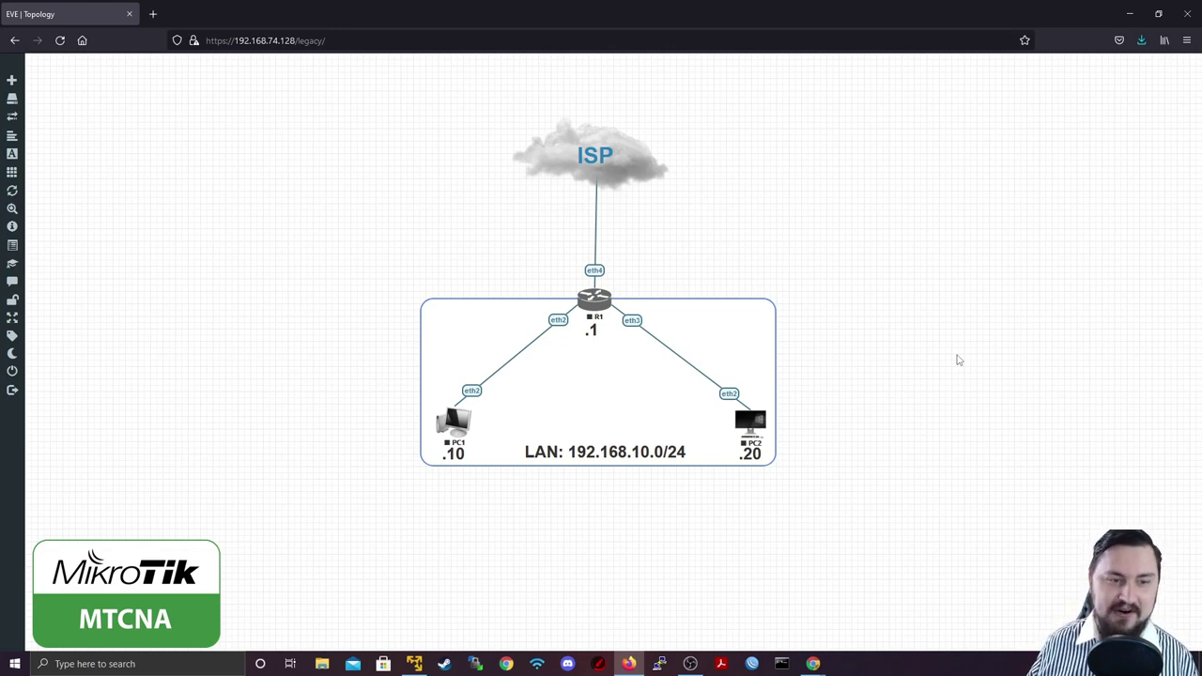
Step: Select R1, PC1 and PC2 in the EVE-NG topology and start all of them
{"action": "left_click_drag", "start_coordinate": [883, 229], "coordinate": [372, 559]}
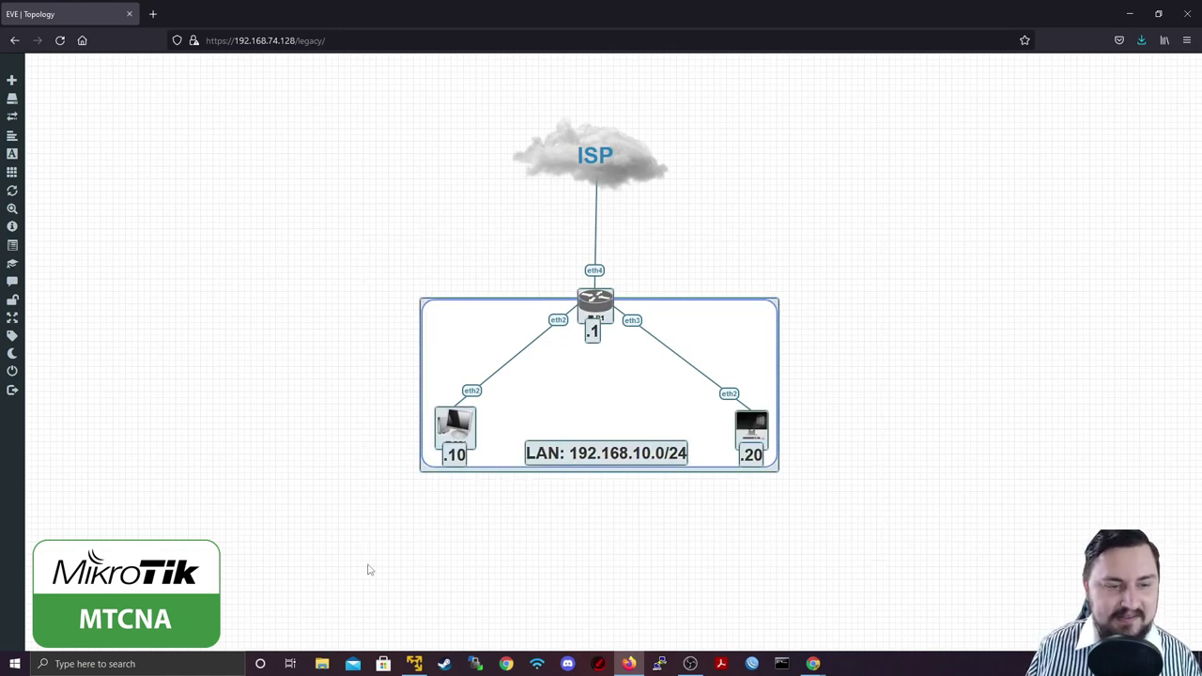
{"action": "right_click", "coordinate": [455, 433]}
{"action": "left_click", "coordinate": [492, 422]}
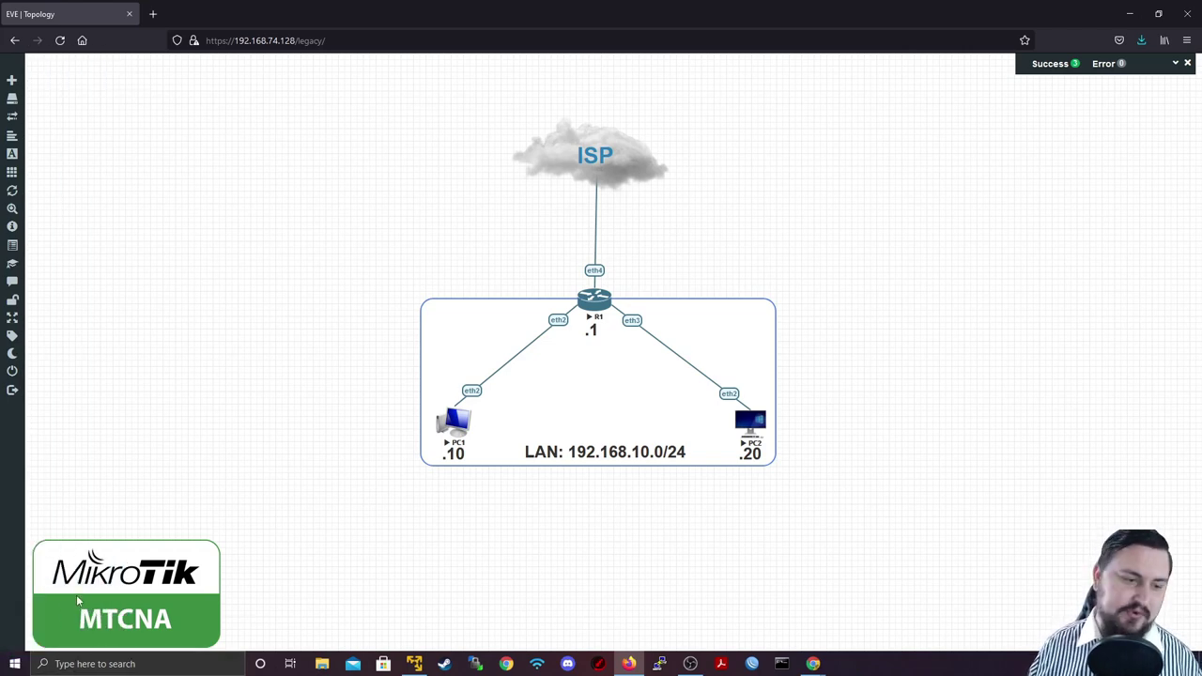
Step: Open PC1's console in PuTTY and log in as admin
{"action": "left_click", "coordinate": [462, 424]}
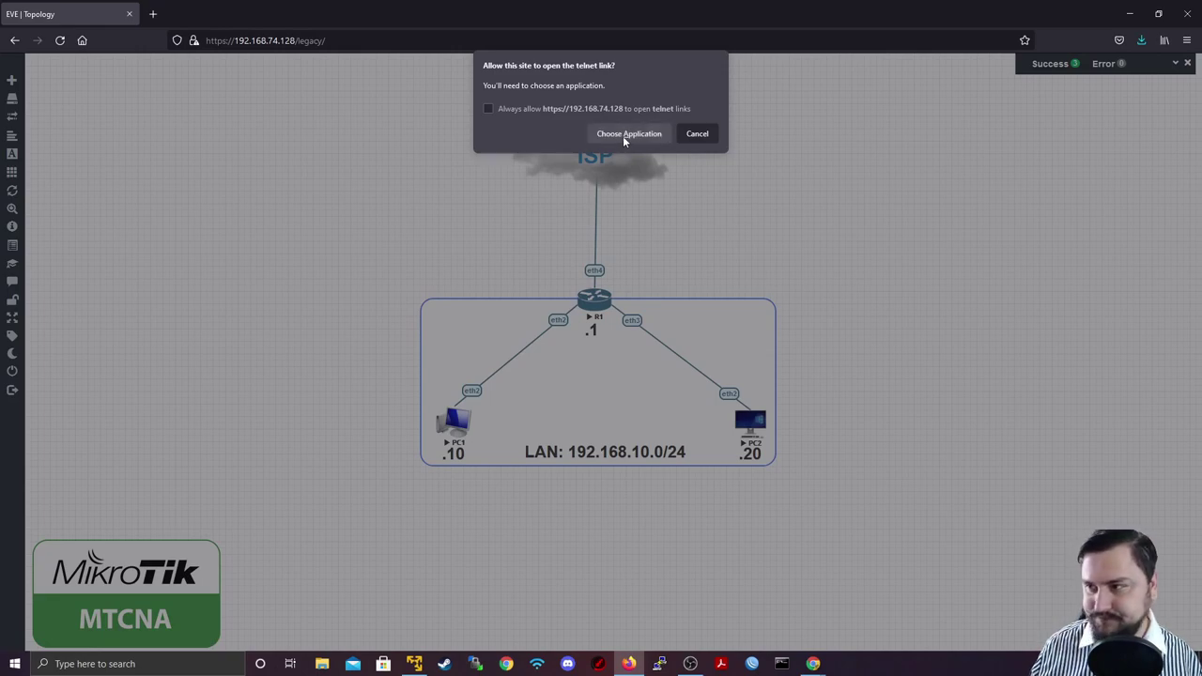
{"action": "left_click", "coordinate": [622, 134]}
{"action": "left_click", "coordinate": [647, 201]}
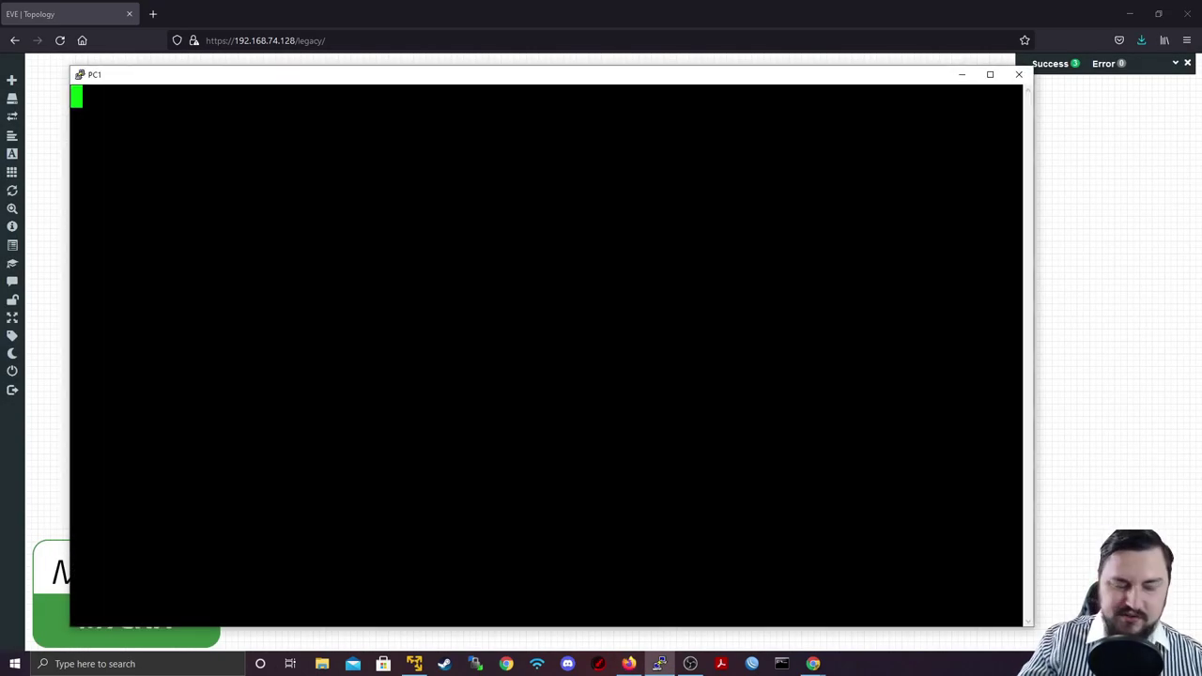
{"action": "type", "text": "admin"}
{"action": "key", "text": "Return"}
{"action": "key", "text": "Return"}
{"action": "key", "text": "Return"}
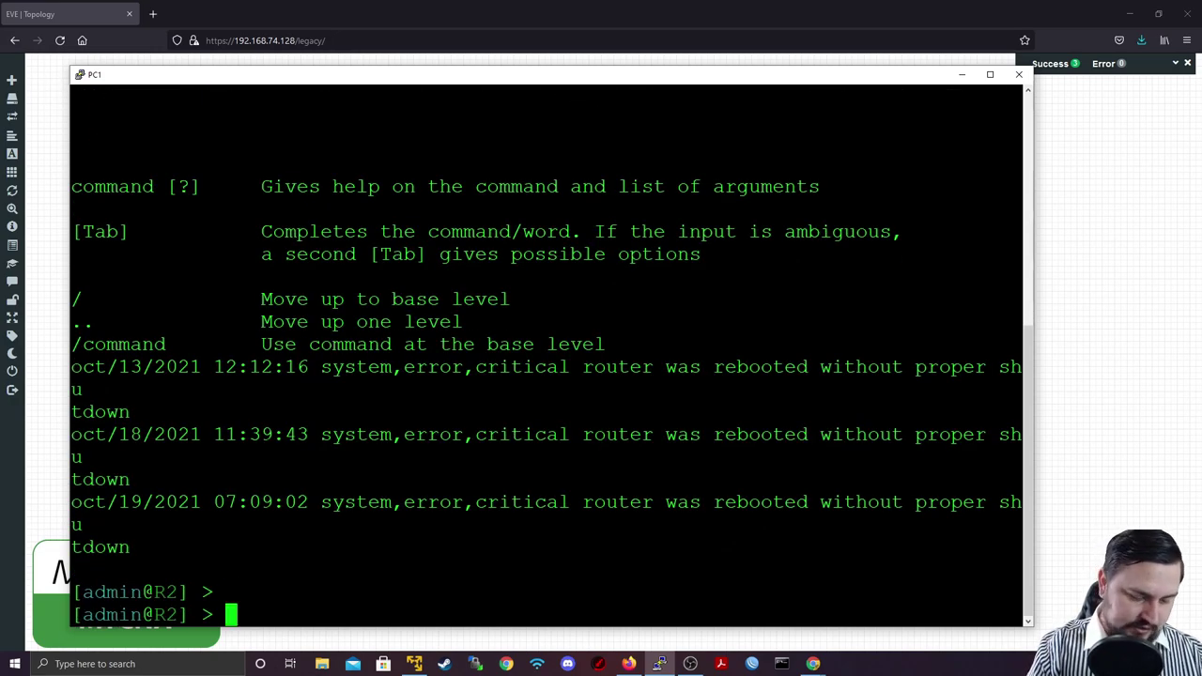
Step: Type 'ip address add address=192.168.10.10/24 interface=ether2' at the prompt without running it
{"action": "type", "text": "ip address add "}
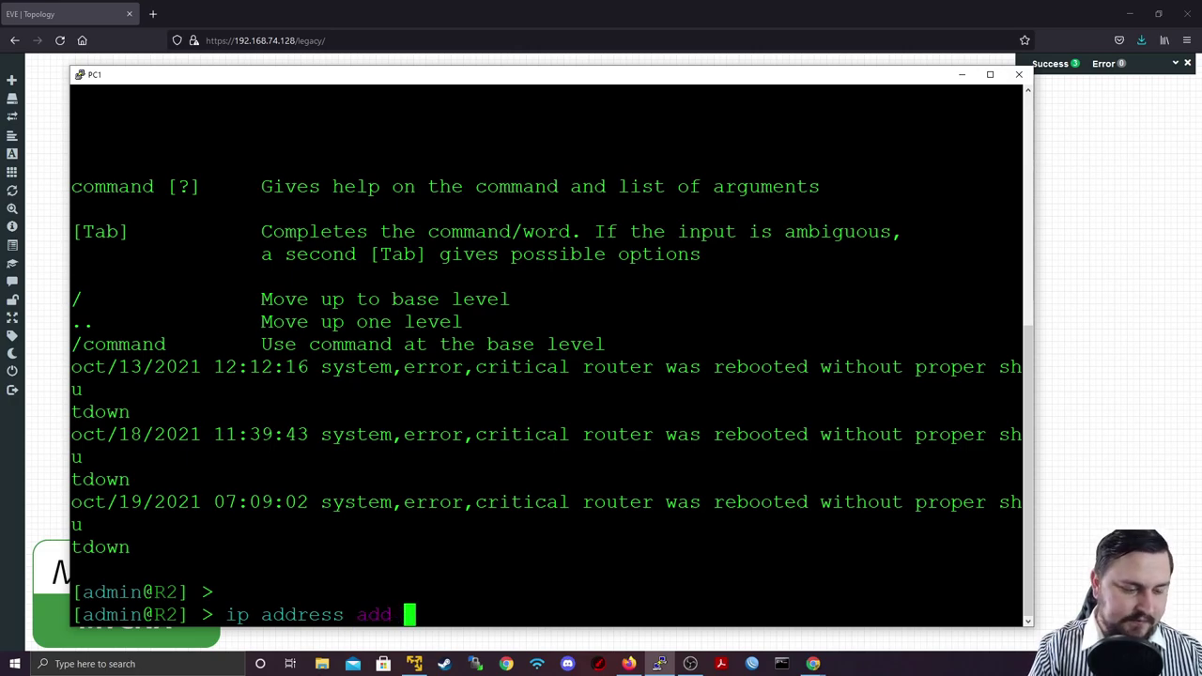
{"action": "type", "text": "addr"}
{"action": "key", "text": "Tab"}
{"action": "type", "text": "192.1"}
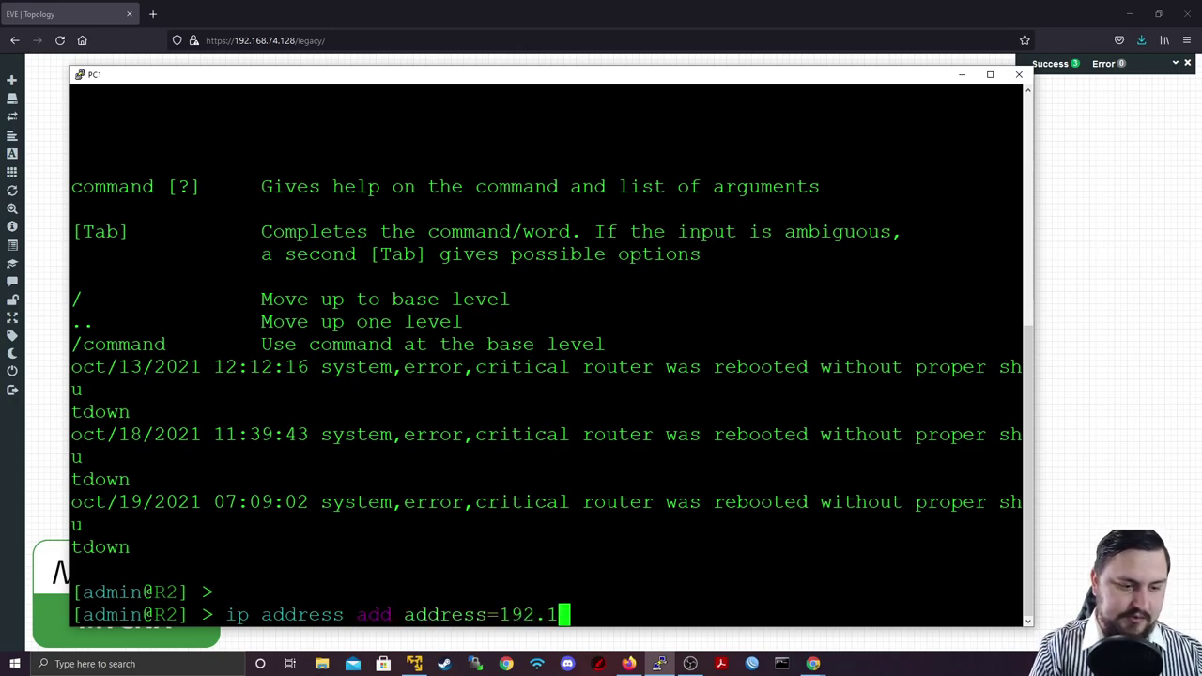
{"action": "type", "text": "68.10."}
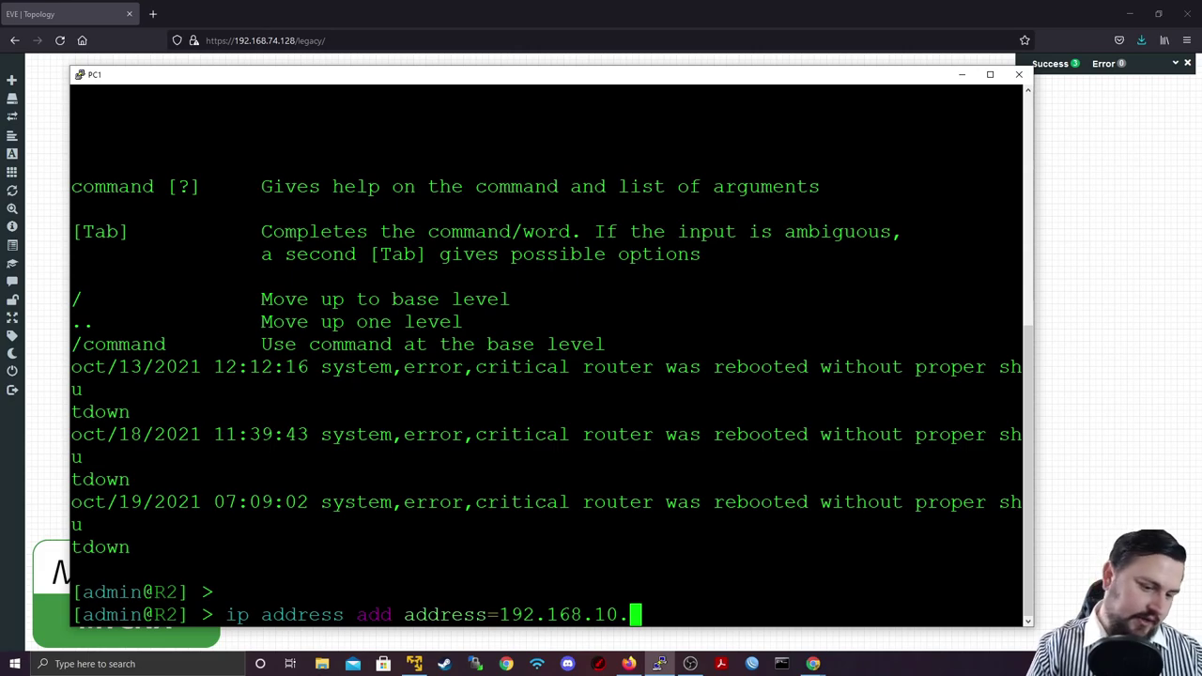
{"action": "type", "text": "10/24 int"}
{"action": "key", "text": "Tab"}
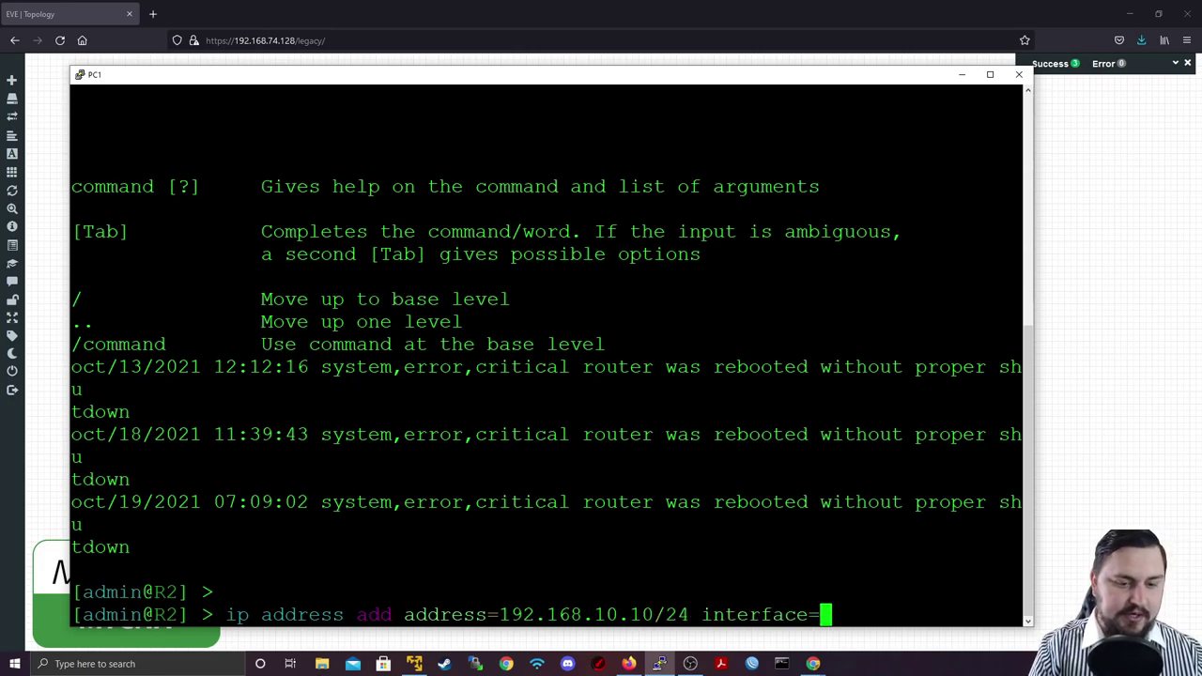
{"action": "type", "text": "ether2"}
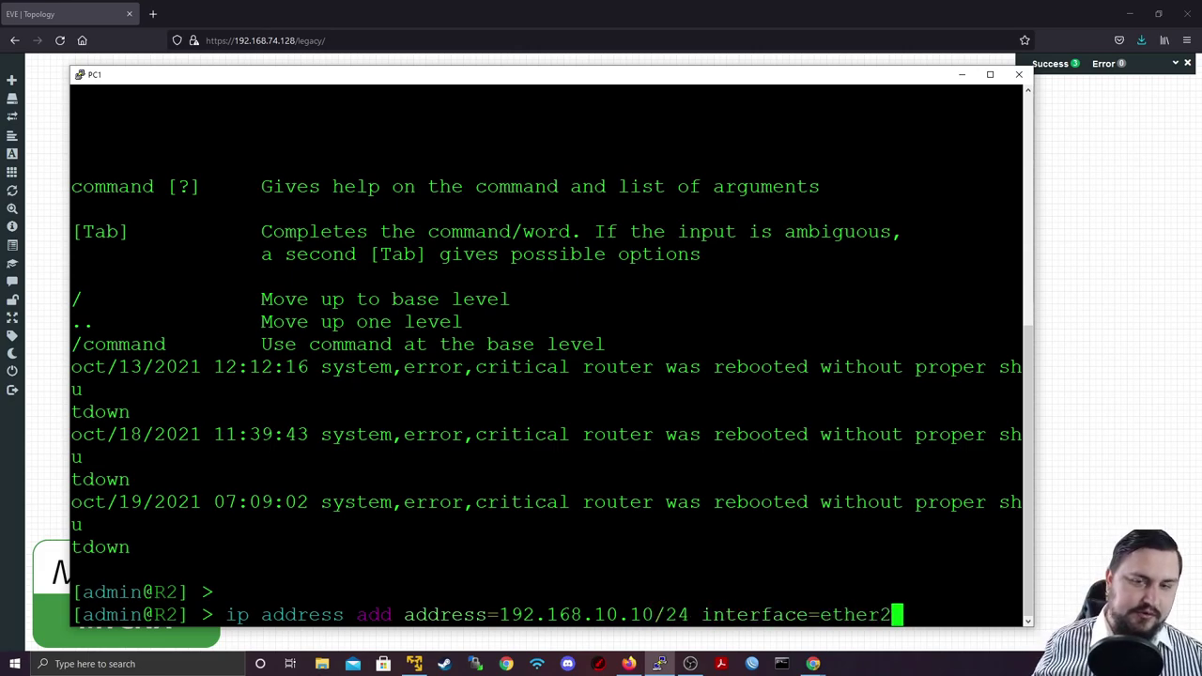
Step: Run the pending command to give PC1's ether2 192.168.10.10/24, then close PC1's console
{"action": "left_click", "coordinate": [961, 74]}
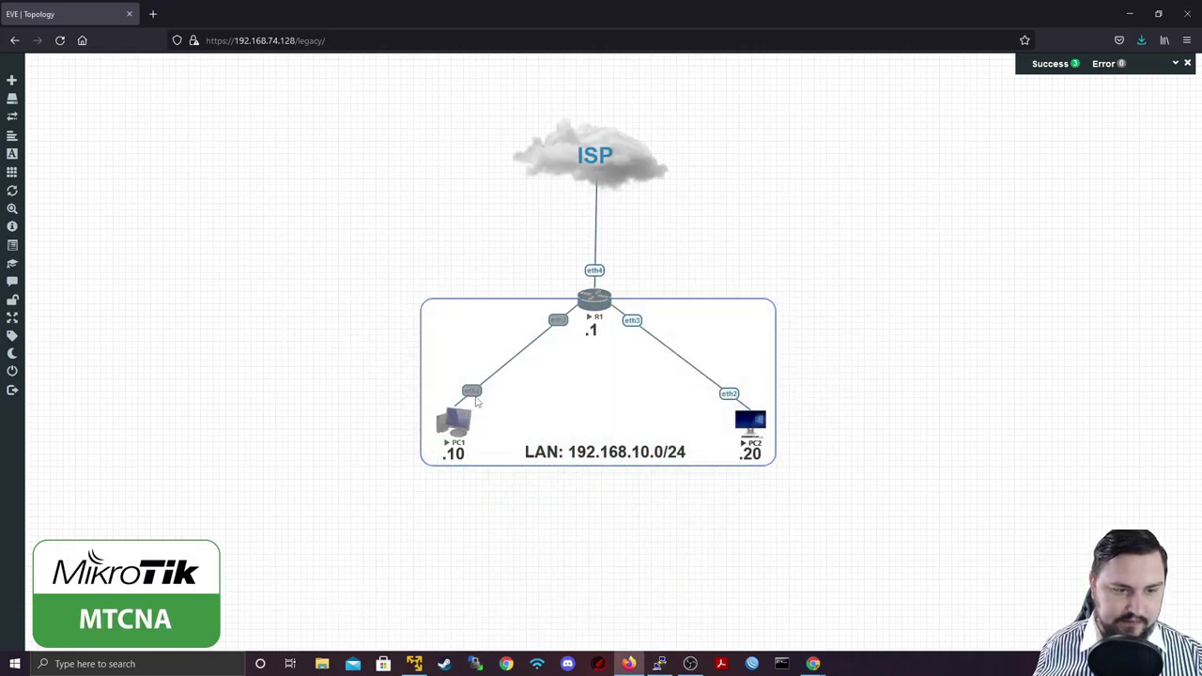
{"action": "left_click", "coordinate": [661, 664]}
{"action": "key", "text": "Return"}
{"action": "left_click", "coordinate": [1019, 75]}
{"action": "left_click", "coordinate": [618, 377]}
Step: Open PC2's console in PuTTY and log in as admin with a blank password
{"action": "left_click", "coordinate": [739, 420]}
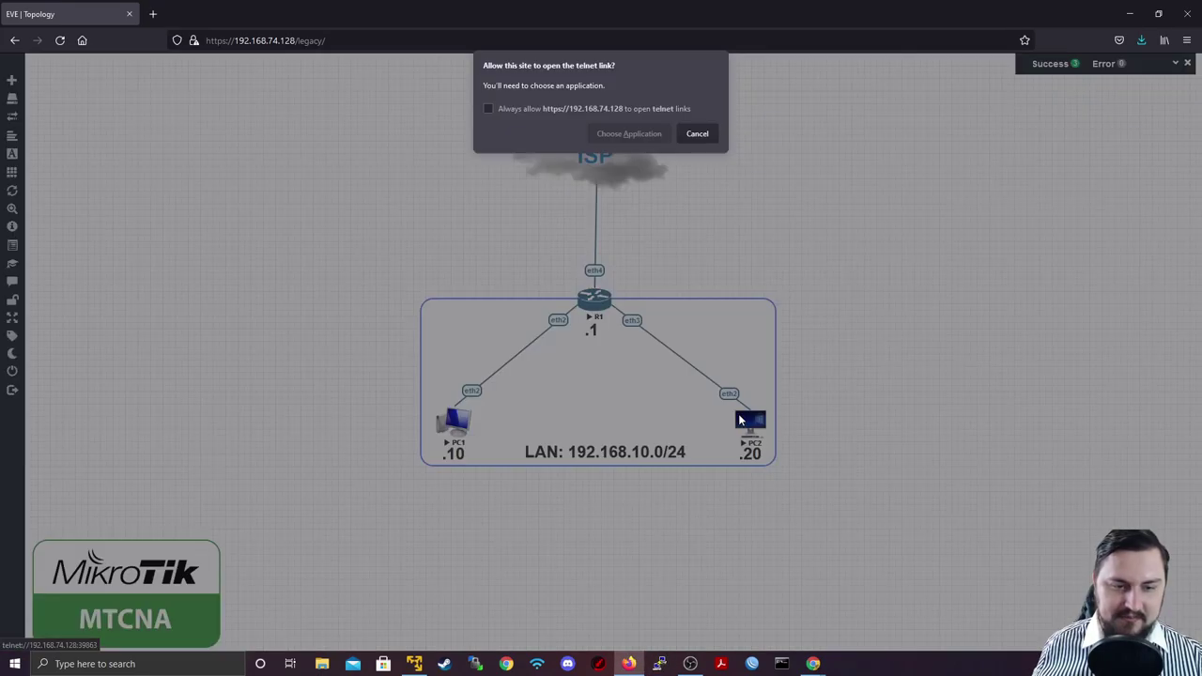
{"action": "left_click", "coordinate": [629, 132]}
{"action": "left_click", "coordinate": [646, 203]}
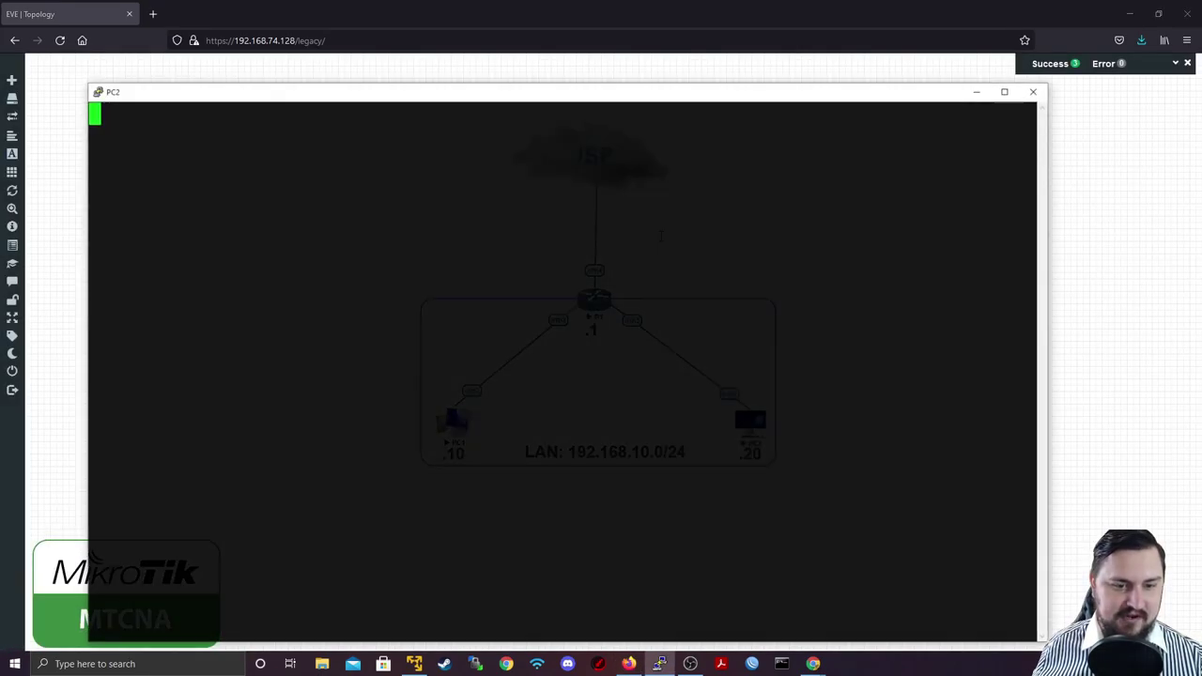
{"action": "type", "text": "admin"}
{"action": "key", "text": "Return"}
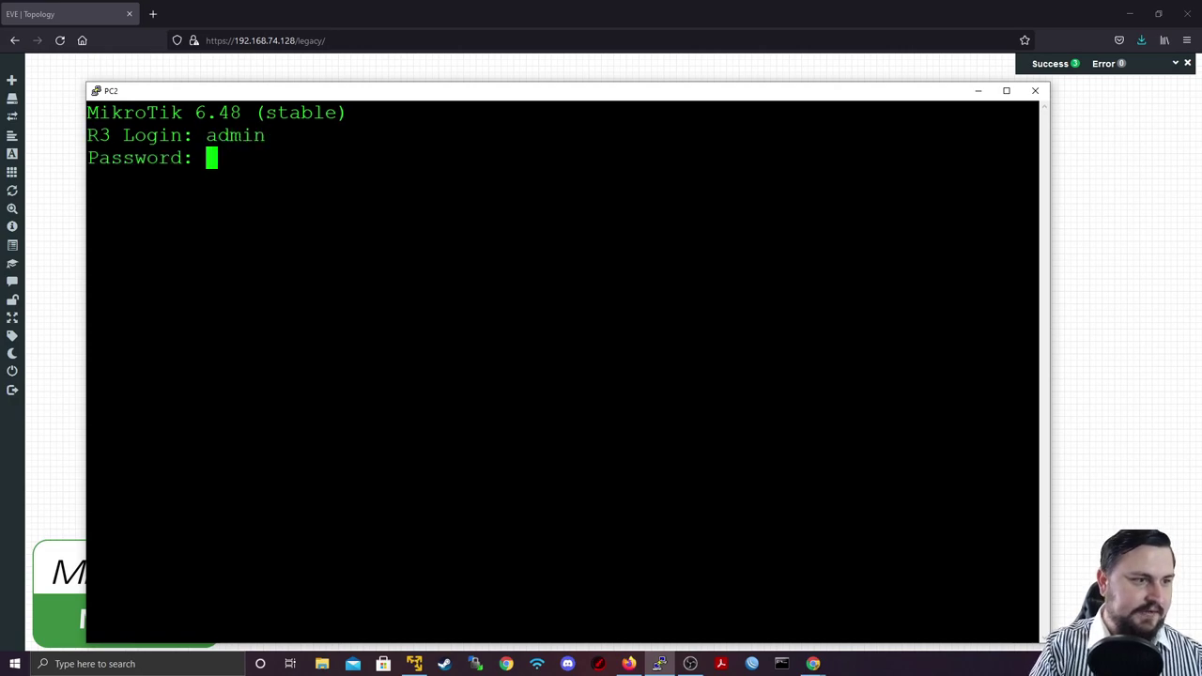
{"action": "key", "text": "Return"}
Step: Add the address 192.168.10.20/24 to PC2's ether2 interface
{"action": "type", "text": "ip add"}
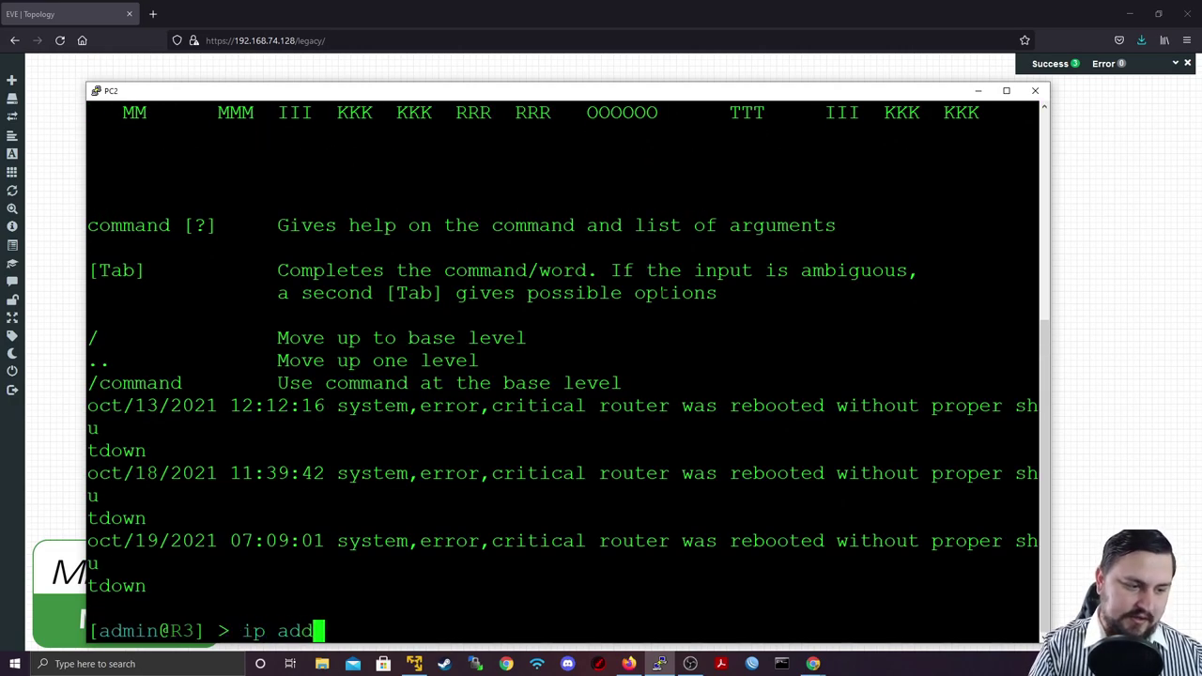
{"action": "key", "text": "Tab"}
{"action": "type", "text": "add ad"}
{"action": "key", "text": "Tab"}
{"action": "type", "text": "190"}
{"action": "type", "text": "2.168.10.2"}
{"action": "type", "text": "0/24"}
{"action": "key", "text": "Return"}
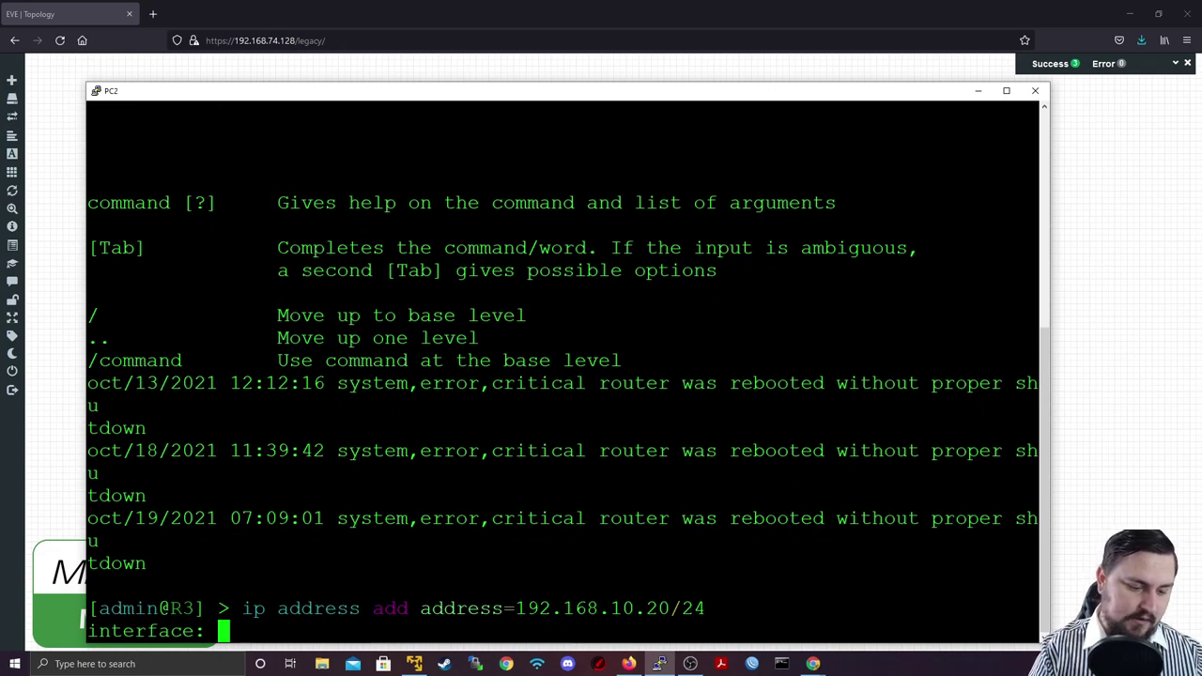
{"action": "type", "text": "ether2"}
{"action": "key", "text": "Return"}
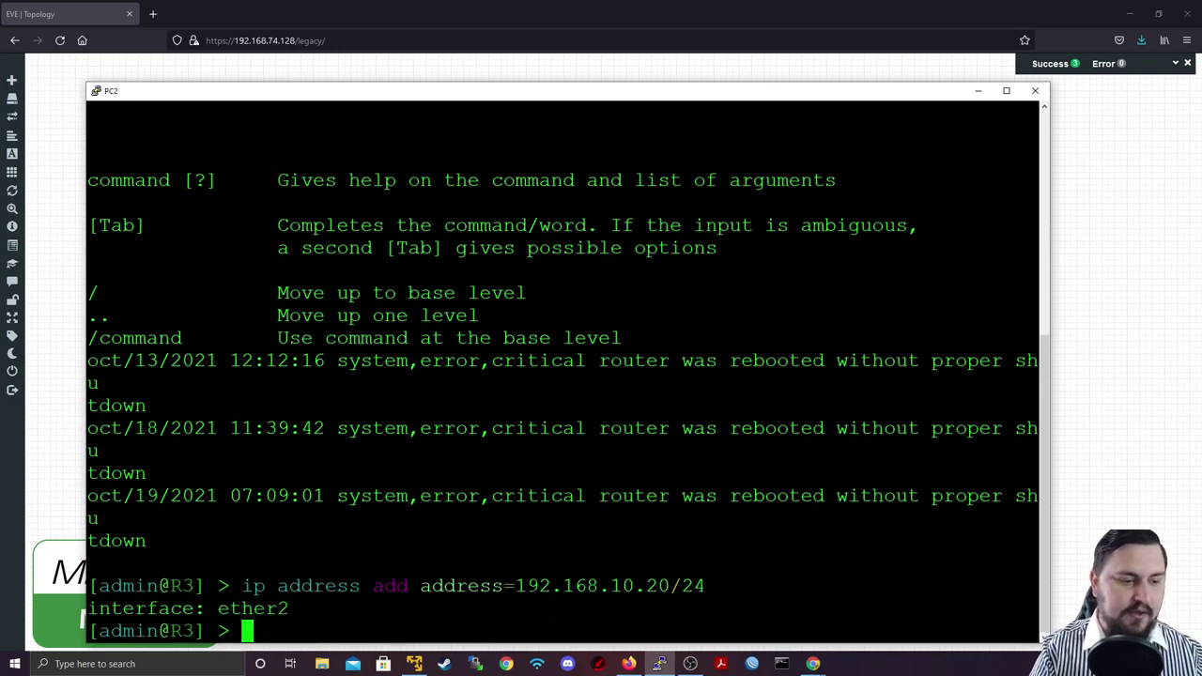
{"action": "key", "text": "Return"}
{"action": "key", "text": "Return"}
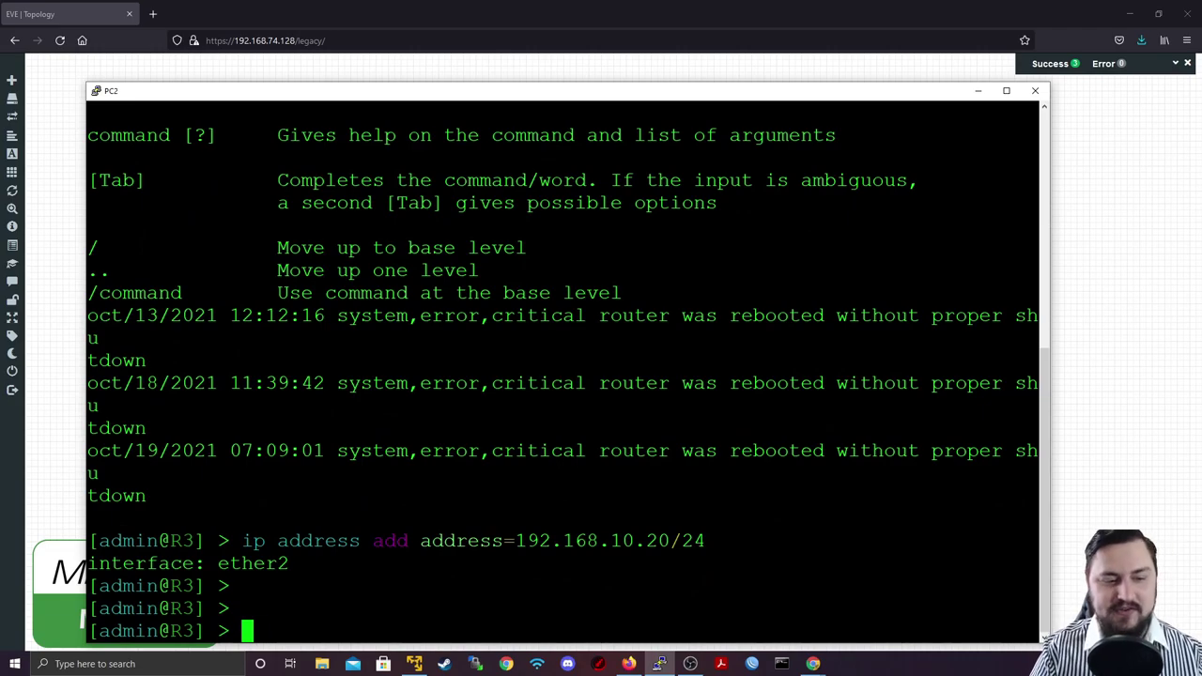
{"action": "type", "text": "i"}
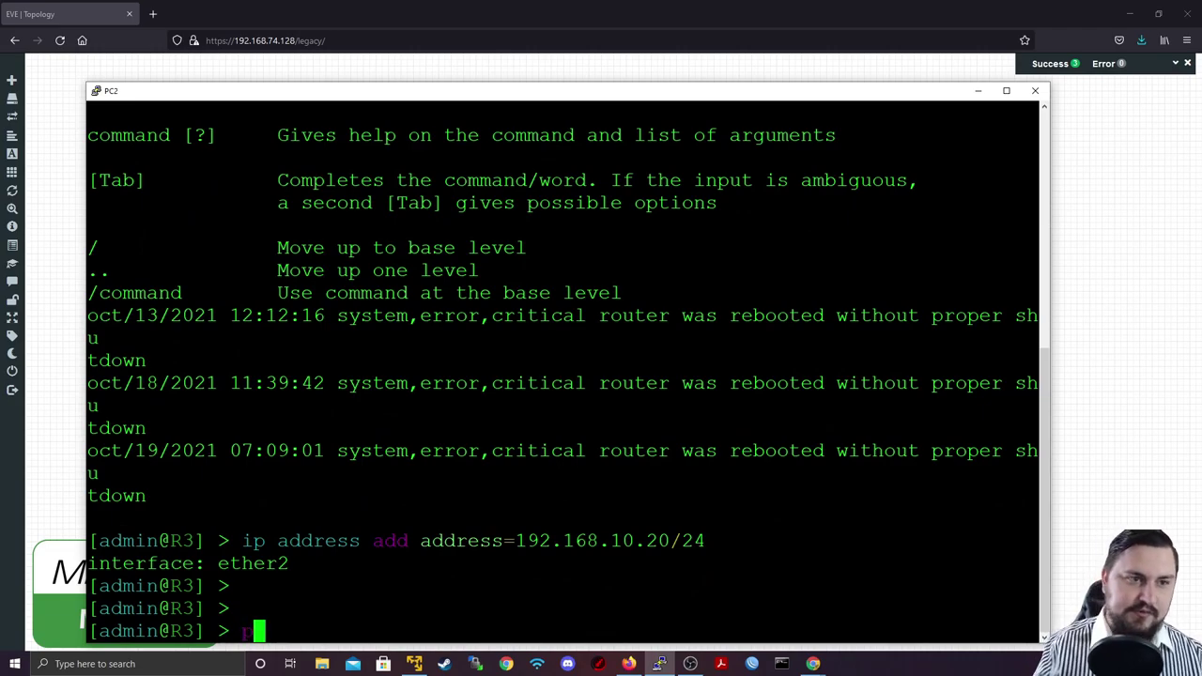
Step: Ping 192.168.10.10 from PC2, watch the requests time out, then stop the ping
{"action": "left_click_drag", "start_coordinate": [613, 94], "coordinate": [615, 491]}
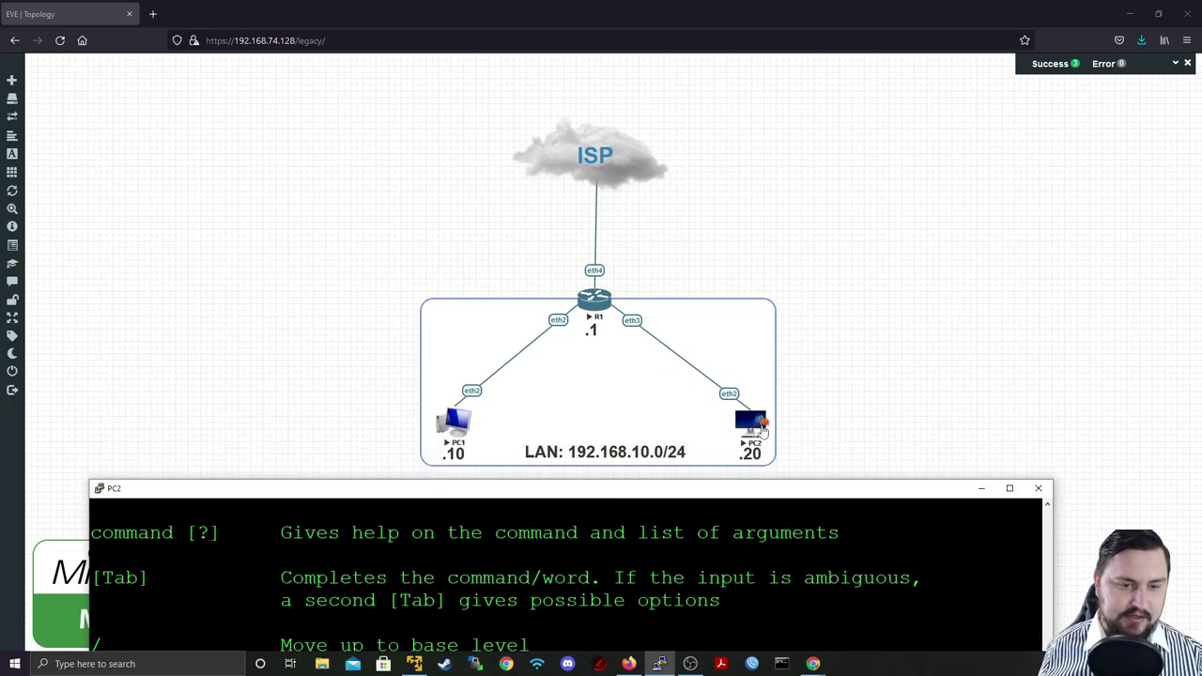
{"action": "left_click_drag", "start_coordinate": [448, 495], "coordinate": [505, 54]}
{"action": "type", "text": "ing "}
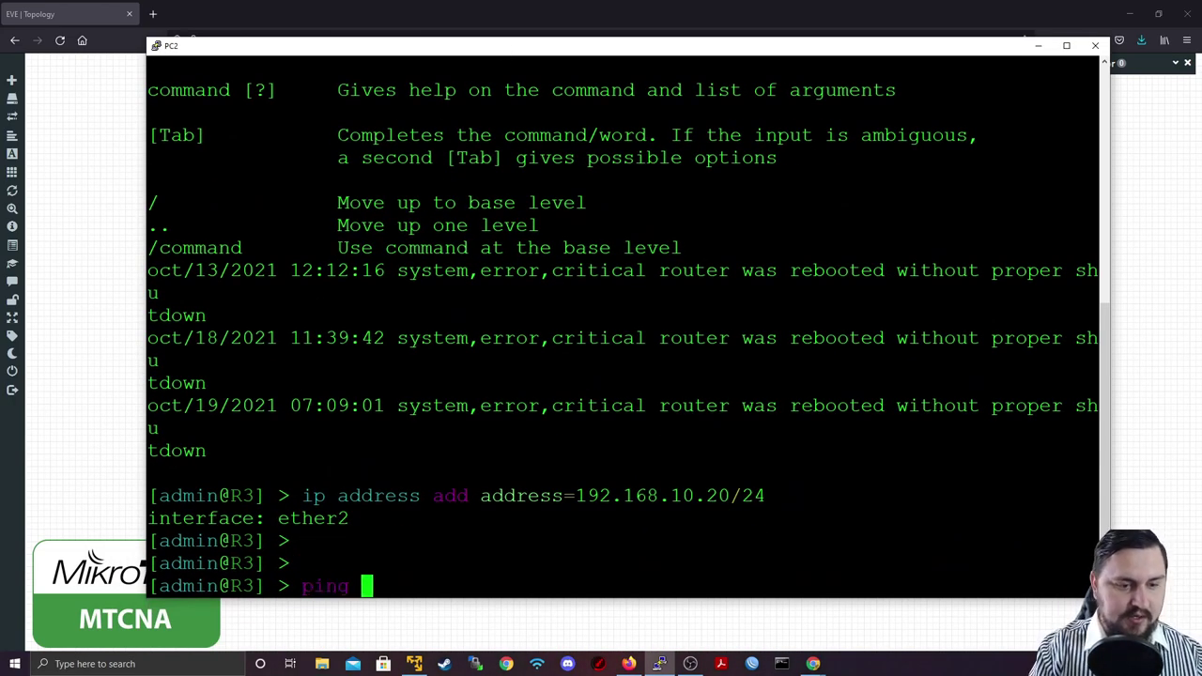
{"action": "type", "text": "192.168.10."}
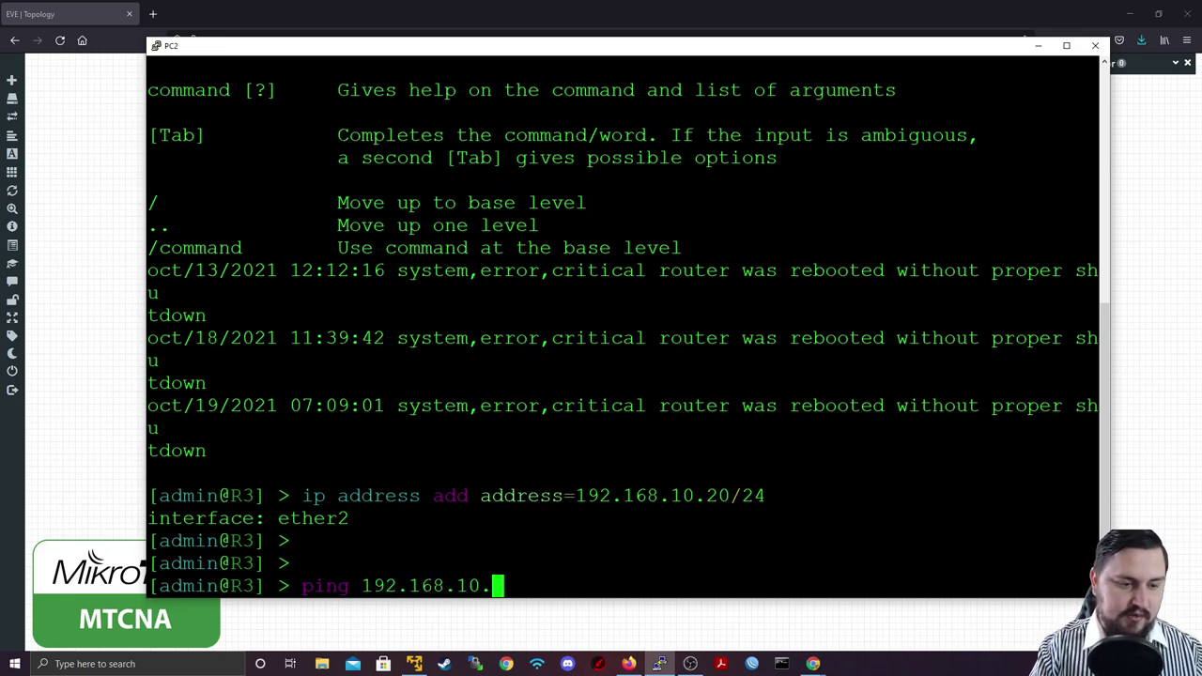
{"action": "type", "text": "10"}
{"action": "key", "text": "Return"}
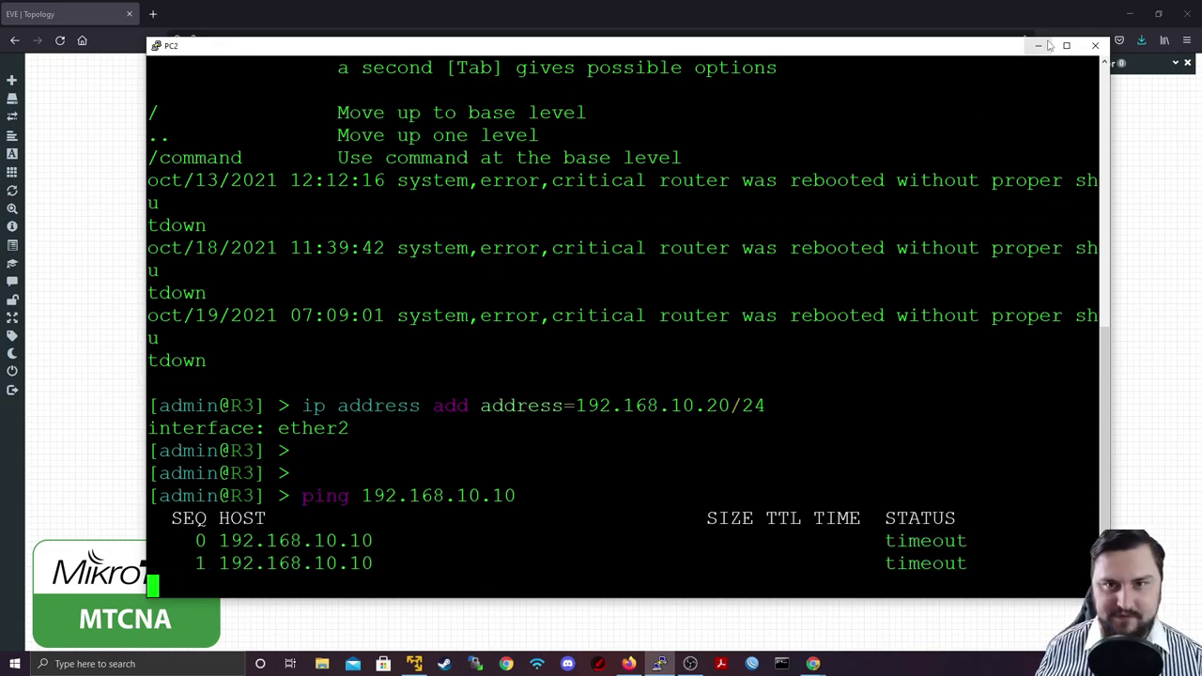
{"action": "key", "text": "ctrl+c"}
{"action": "left_click", "coordinate": [1038, 45]}
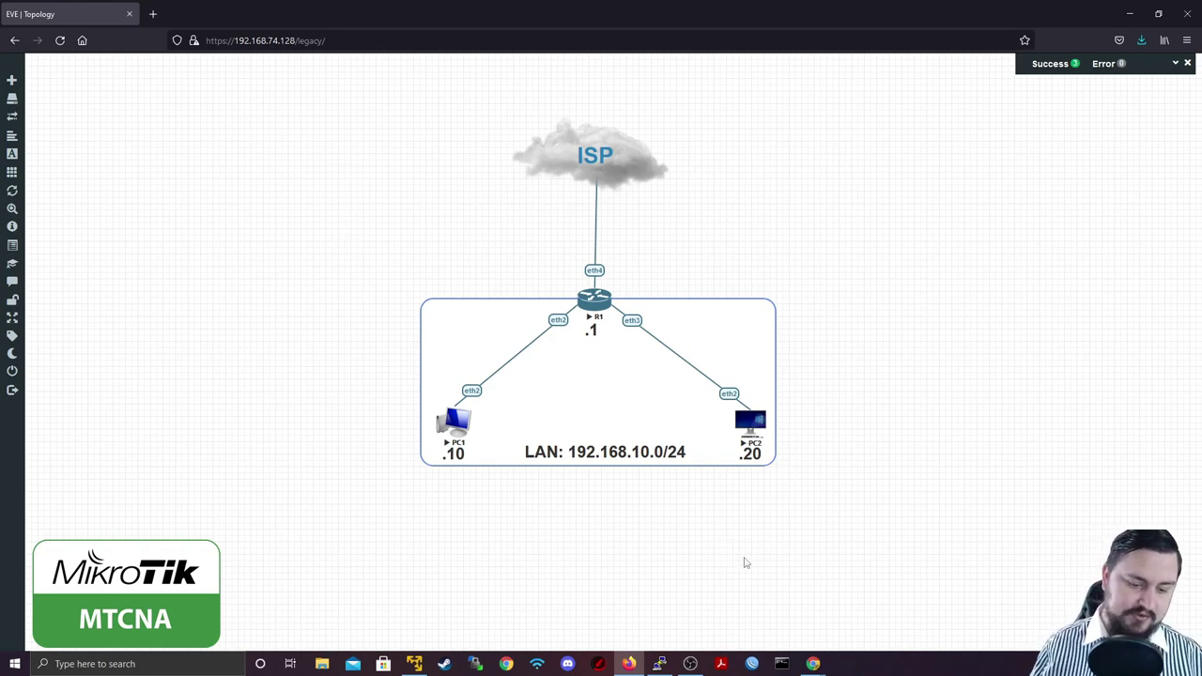
Step: Connect WinBox to router R1 from the neighbours list and enlarge the interface
{"action": "left_click", "coordinate": [753, 664]}
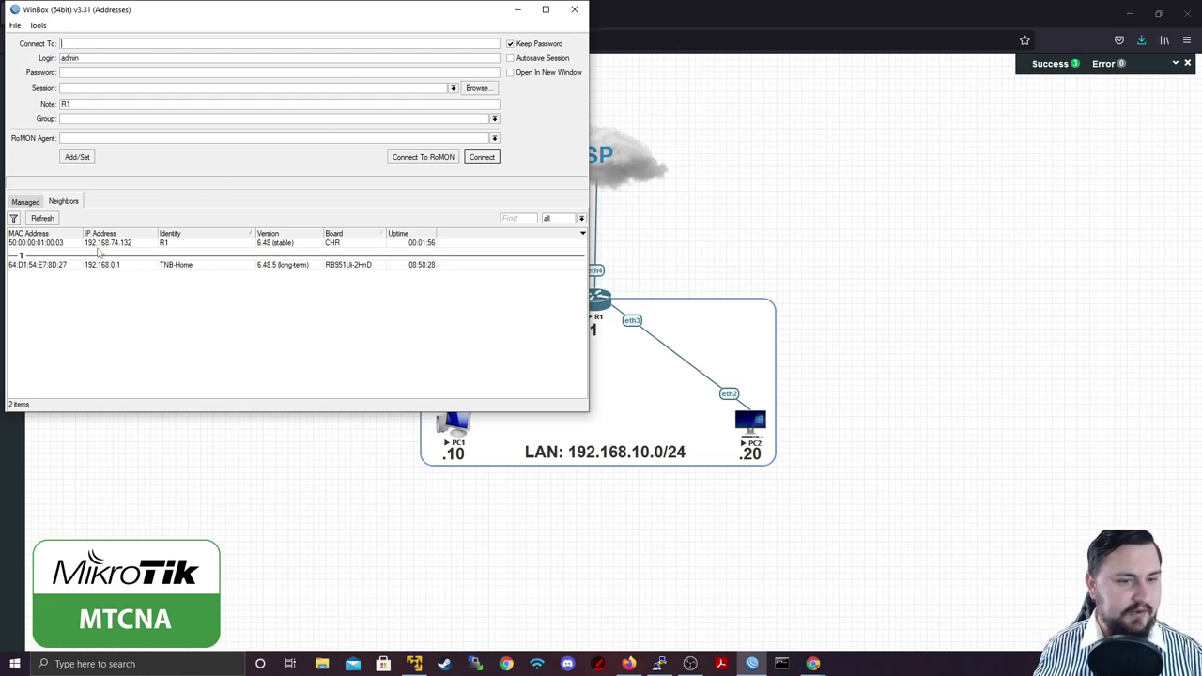
{"action": "left_click", "coordinate": [130, 246]}
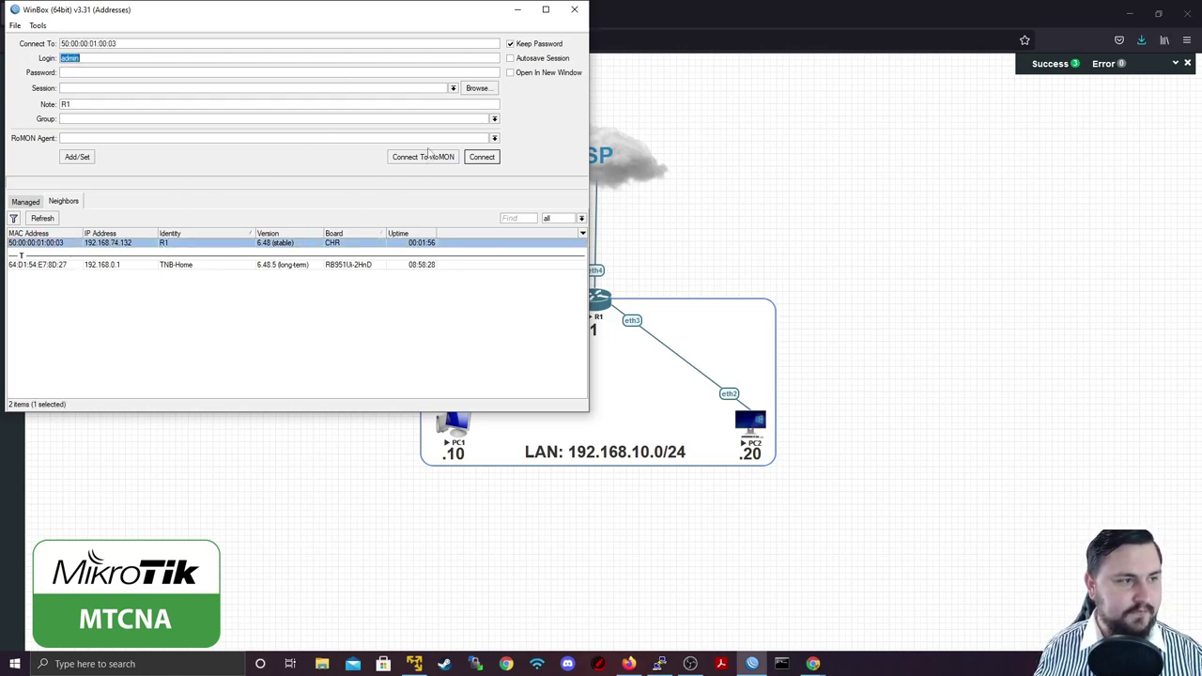
{"action": "left_click", "coordinate": [480, 157]}
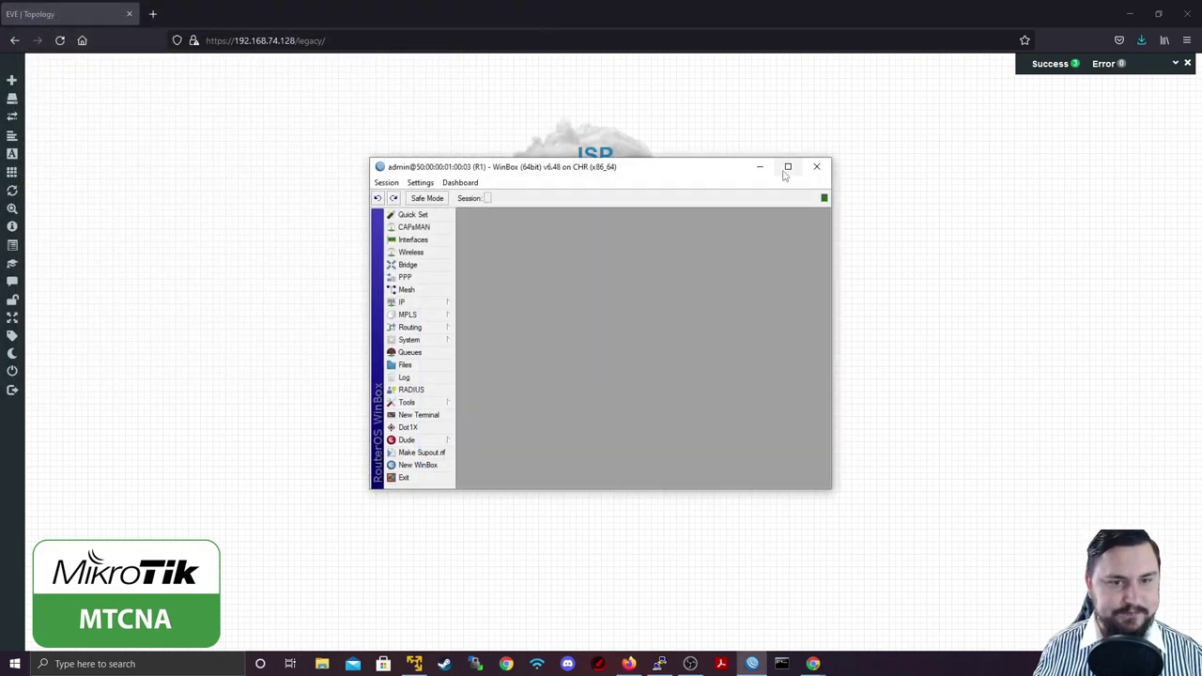
{"action": "left_click", "coordinate": [786, 166]}
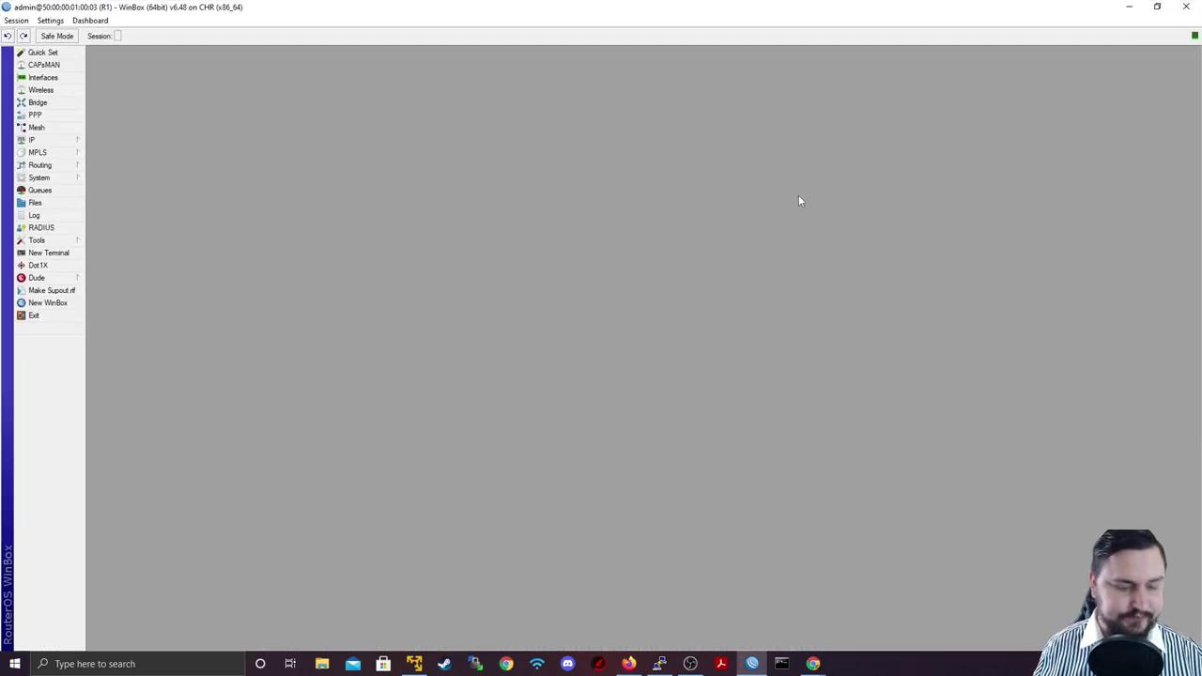
{"action": "key", "text": "ctrl+plus"}
{"action": "key", "text": "ctrl+plus"}
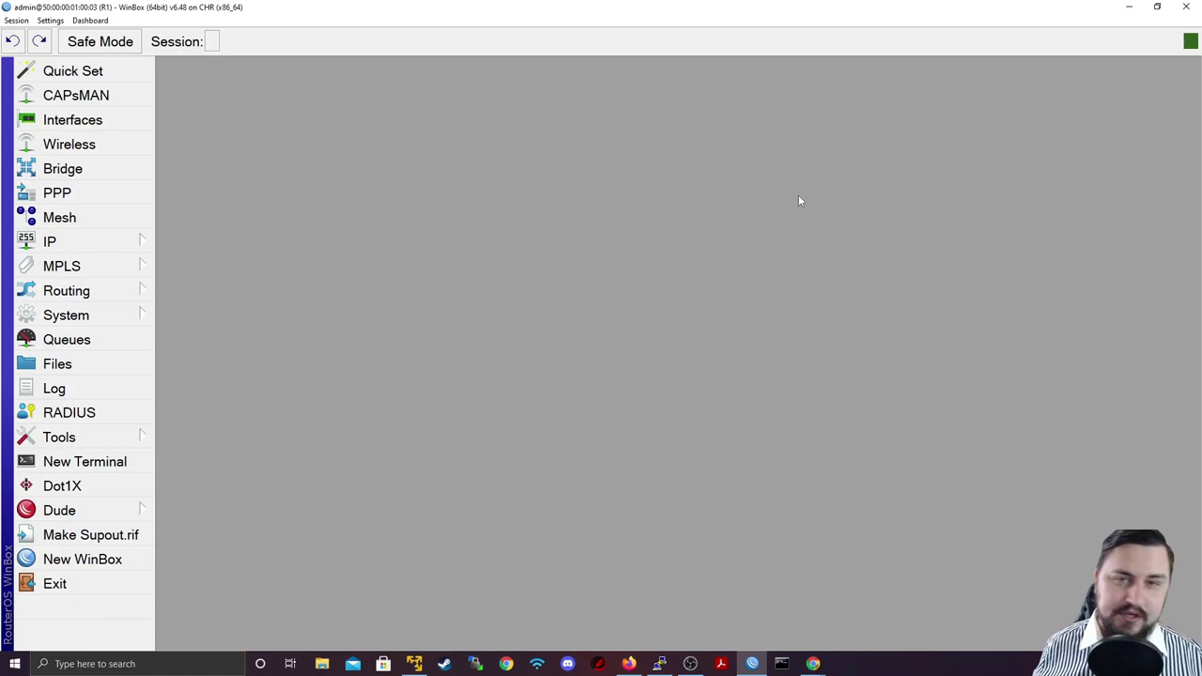
Step: Open the Bridge window, check the empty Ports list, and return to the Bridge list
{"action": "left_click", "coordinate": [103, 168]}
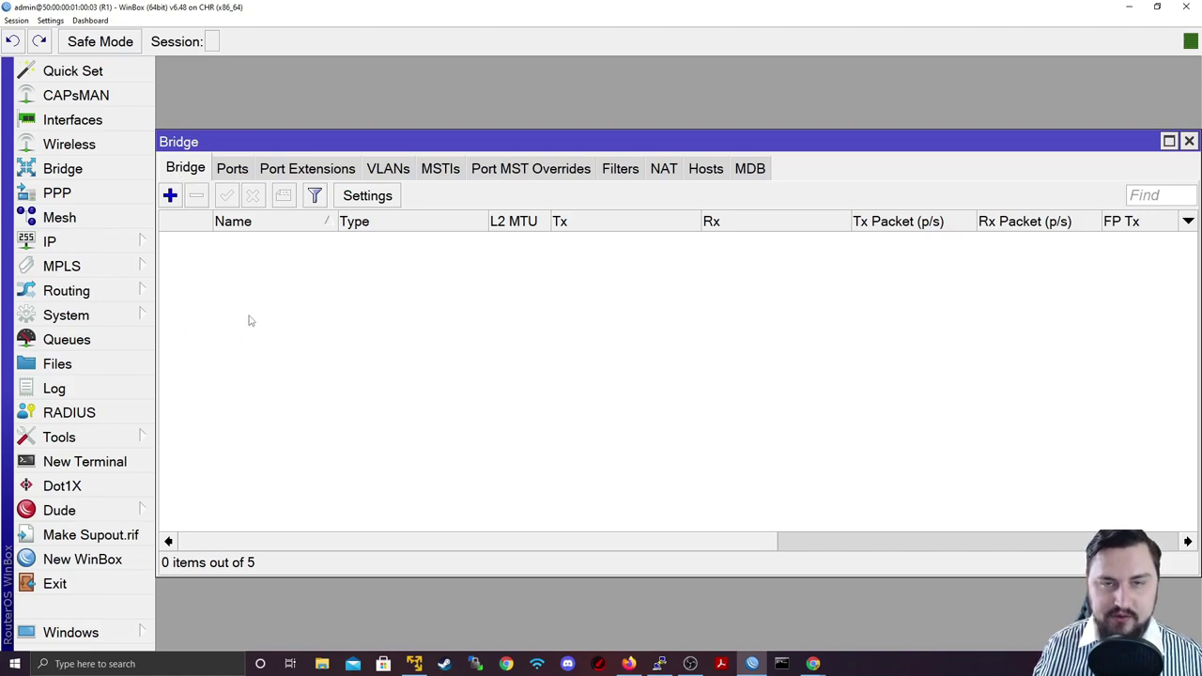
{"action": "left_click", "coordinate": [233, 169]}
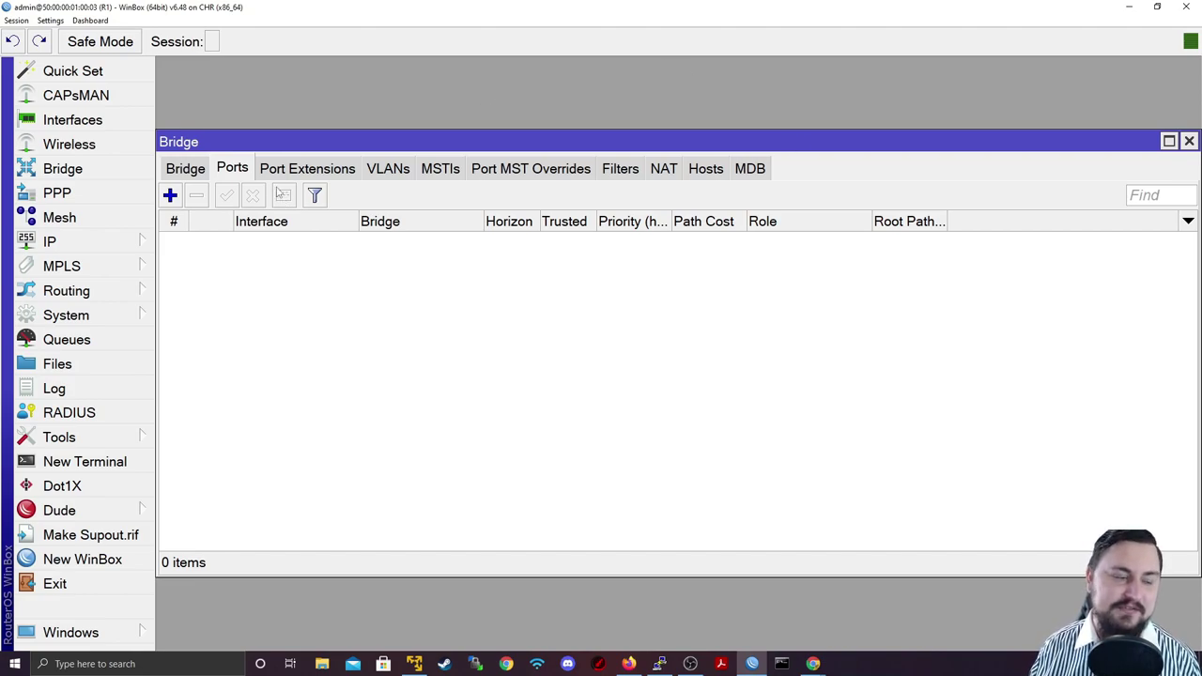
{"action": "left_click", "coordinate": [192, 164]}
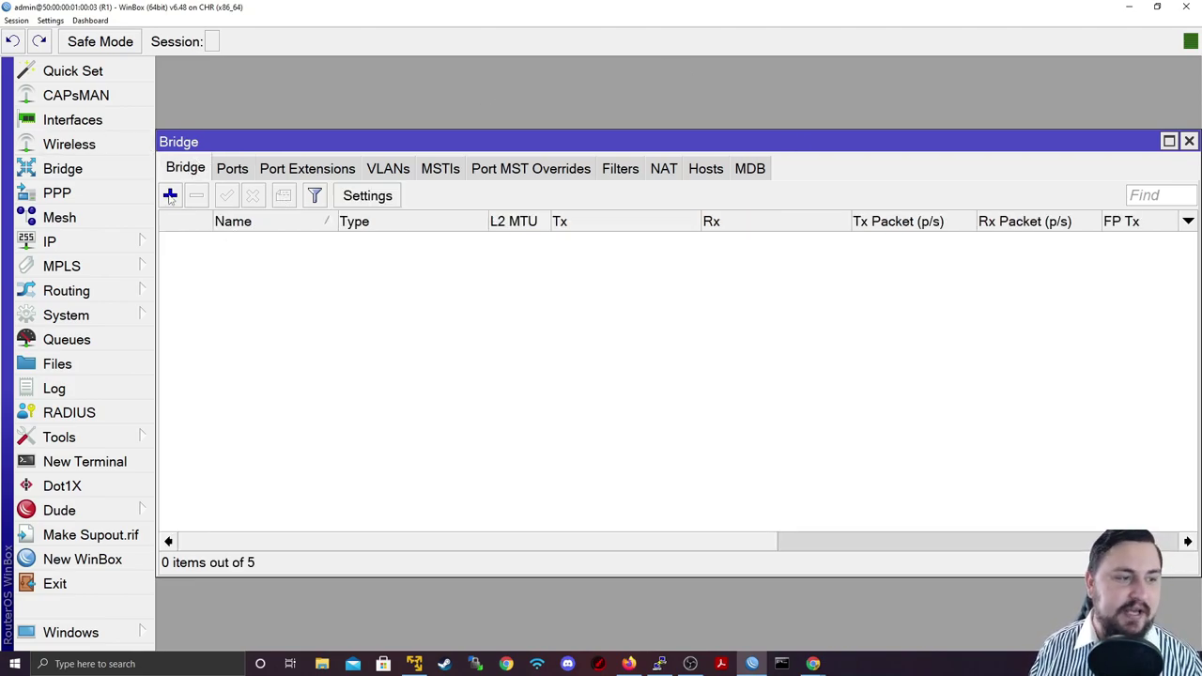
Step: Name a new bridge LAN_BRIDGE and review its STP, VLAN and Status settings
{"action": "left_click", "coordinate": [170, 195]}
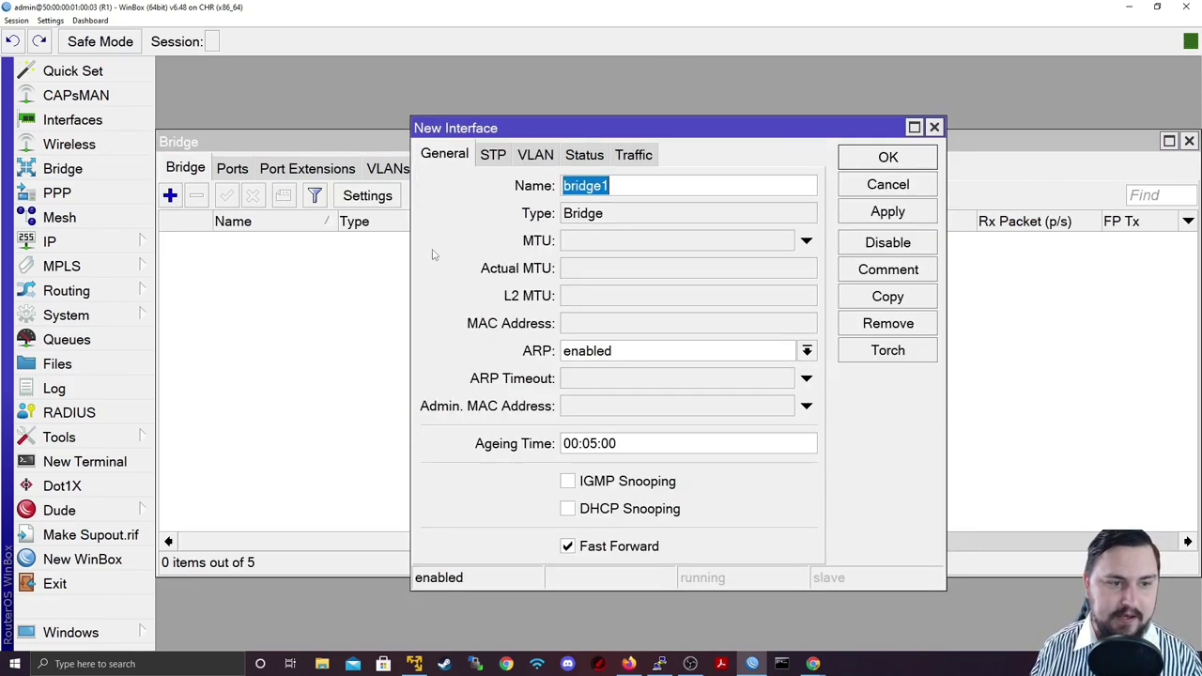
{"action": "left_click_drag", "start_coordinate": [617, 188], "coordinate": [547, 193]}
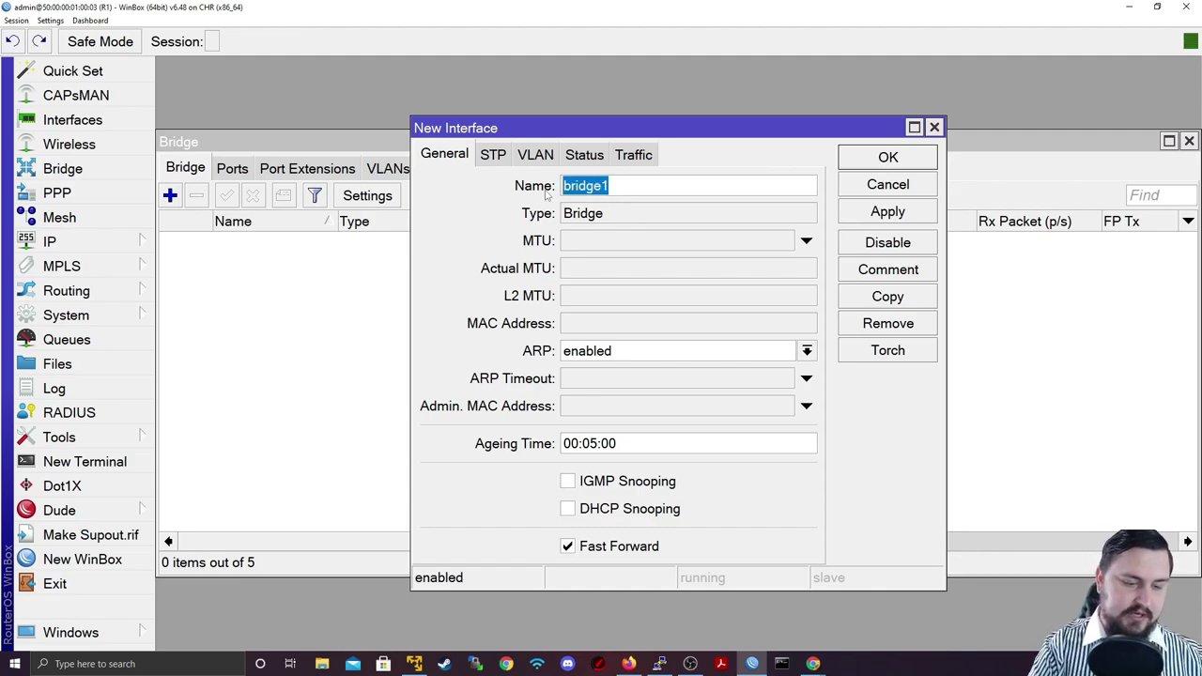
{"action": "type", "text": "LAN_BRIDGE"}
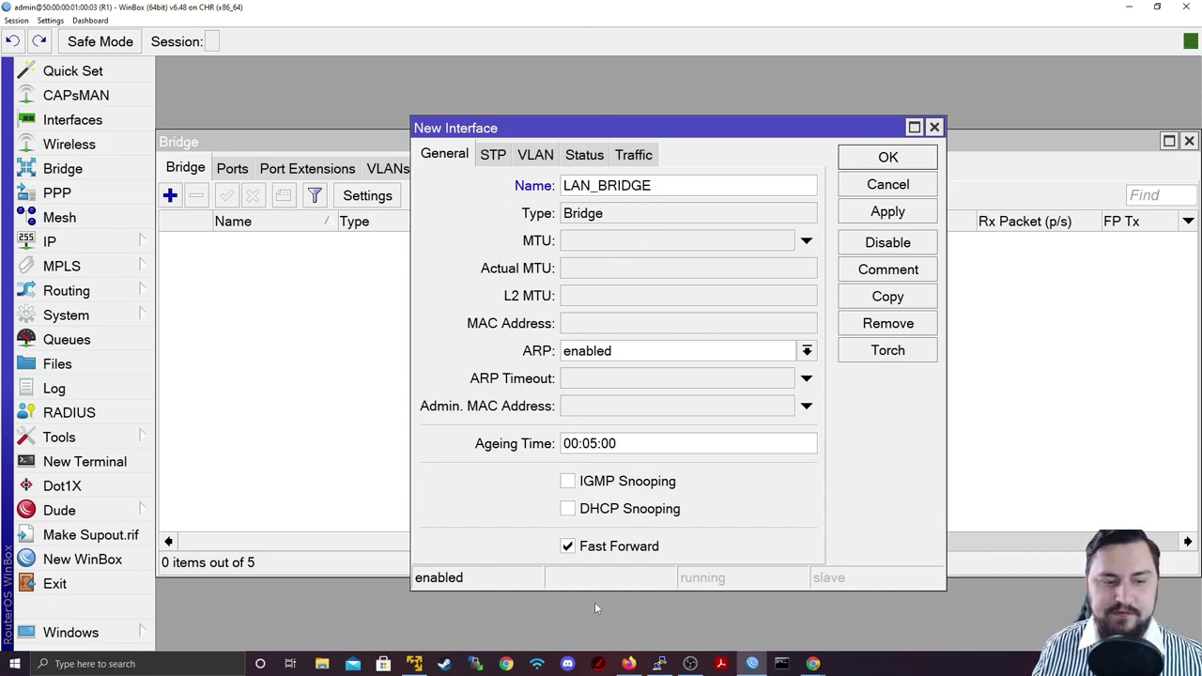
{"action": "left_click", "coordinate": [610, 549]}
{"action": "left_click", "coordinate": [599, 548]}
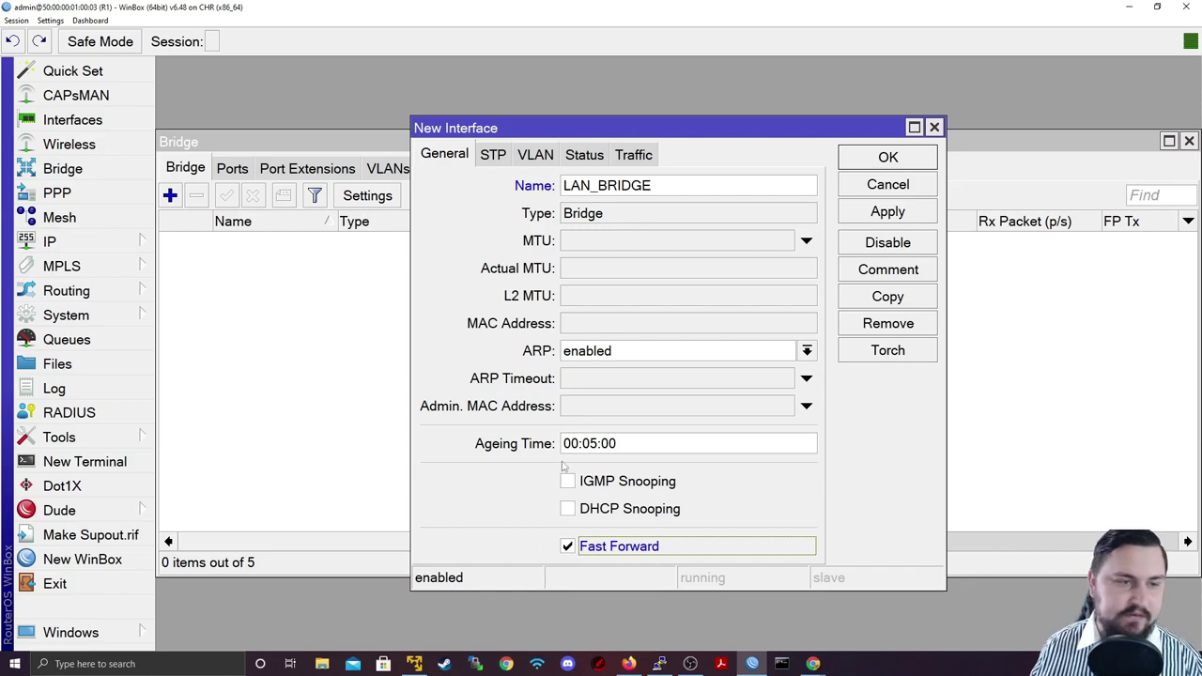
{"action": "left_click", "coordinate": [492, 154]}
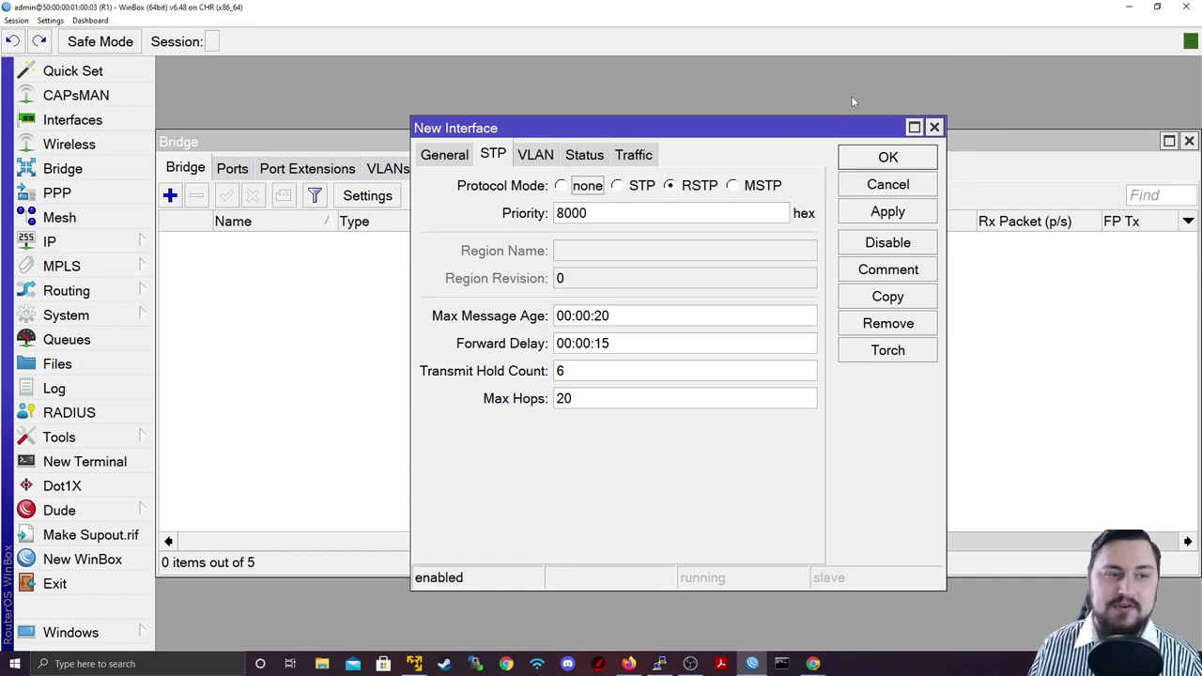
{"action": "left_click", "coordinate": [532, 155]}
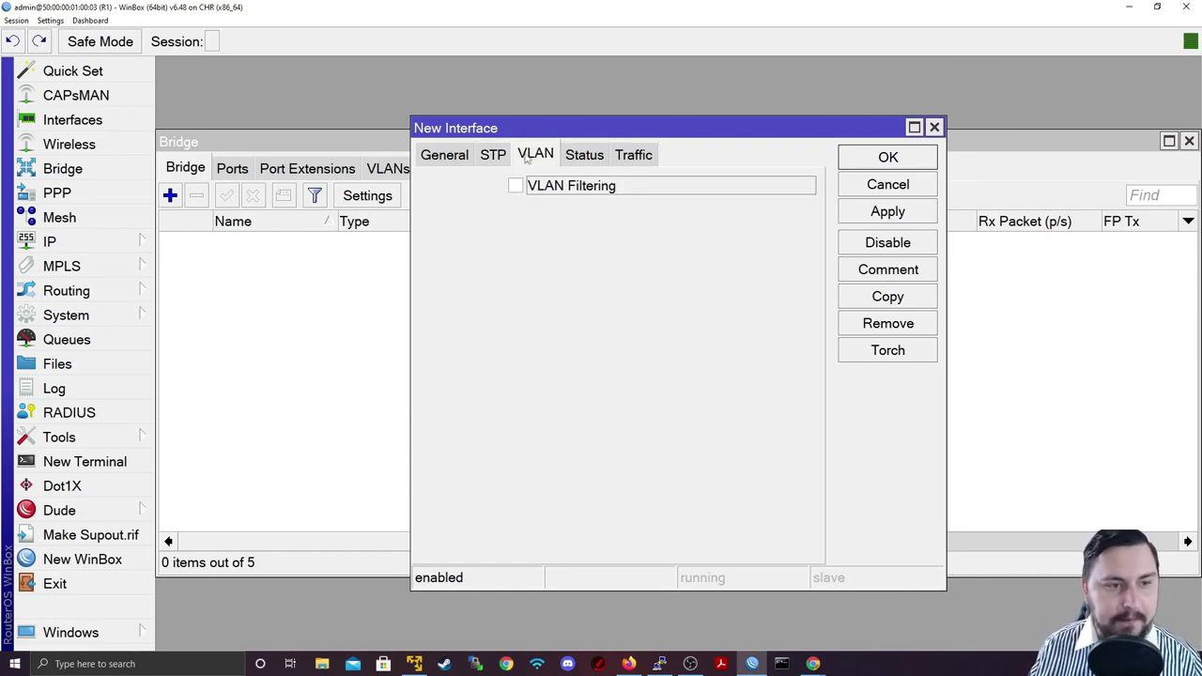
{"action": "left_click", "coordinate": [585, 157]}
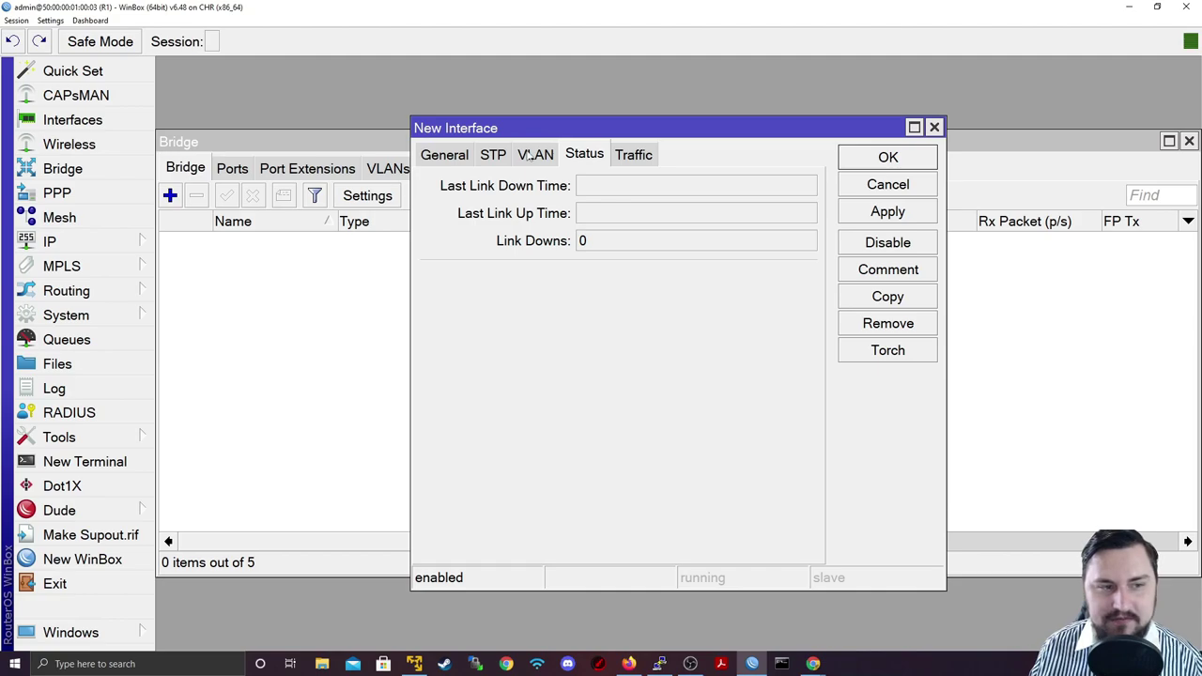
{"action": "left_click", "coordinate": [444, 155]}
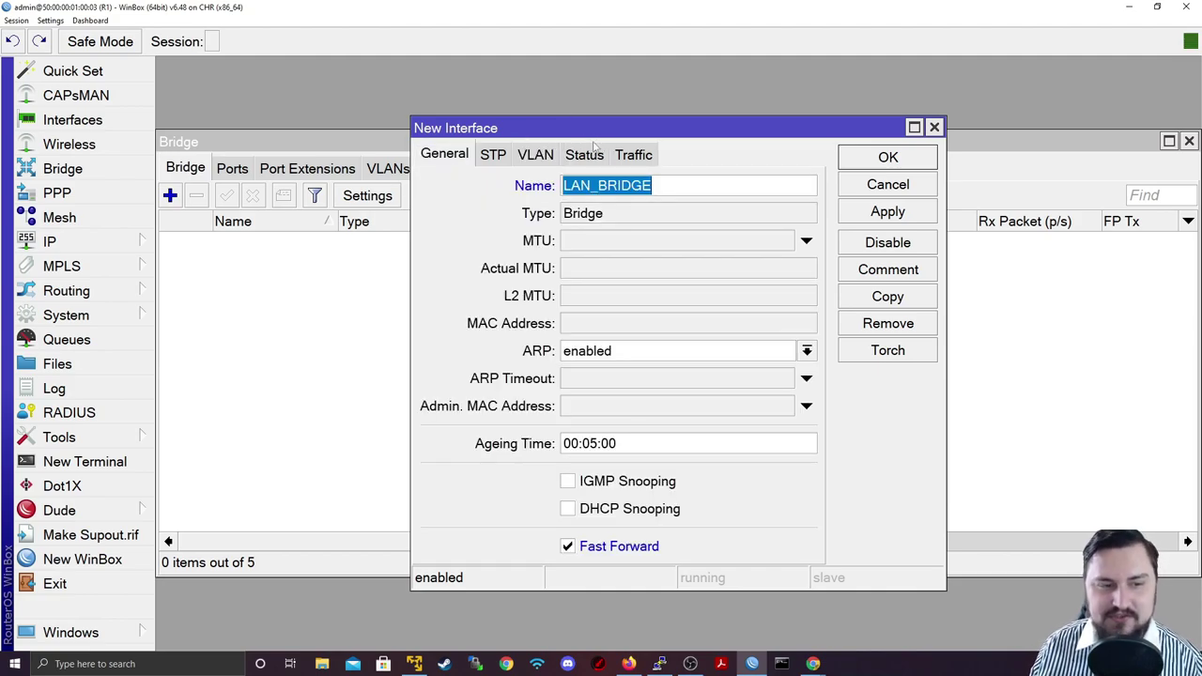
Step: Apply the LAN_BRIDGE bridge, review its MAC address, MTU and L2 MTU, and close the form
{"action": "left_click", "coordinate": [869, 218]}
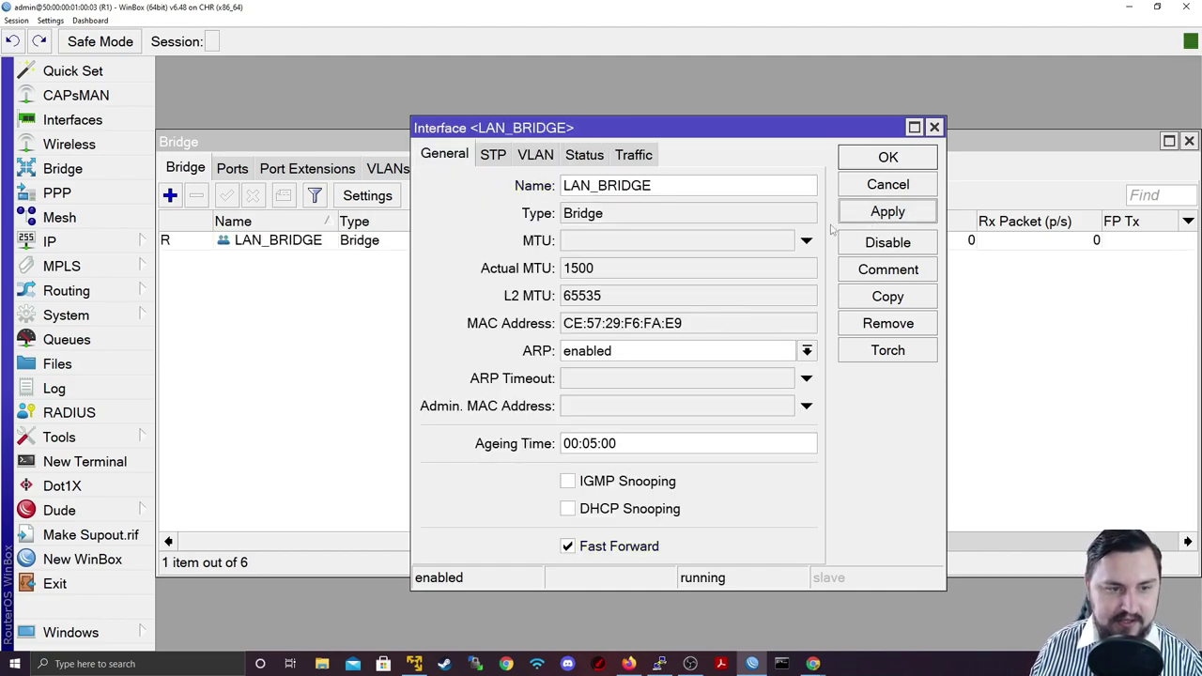
{"action": "left_click_drag", "start_coordinate": [719, 331], "coordinate": [551, 320]}
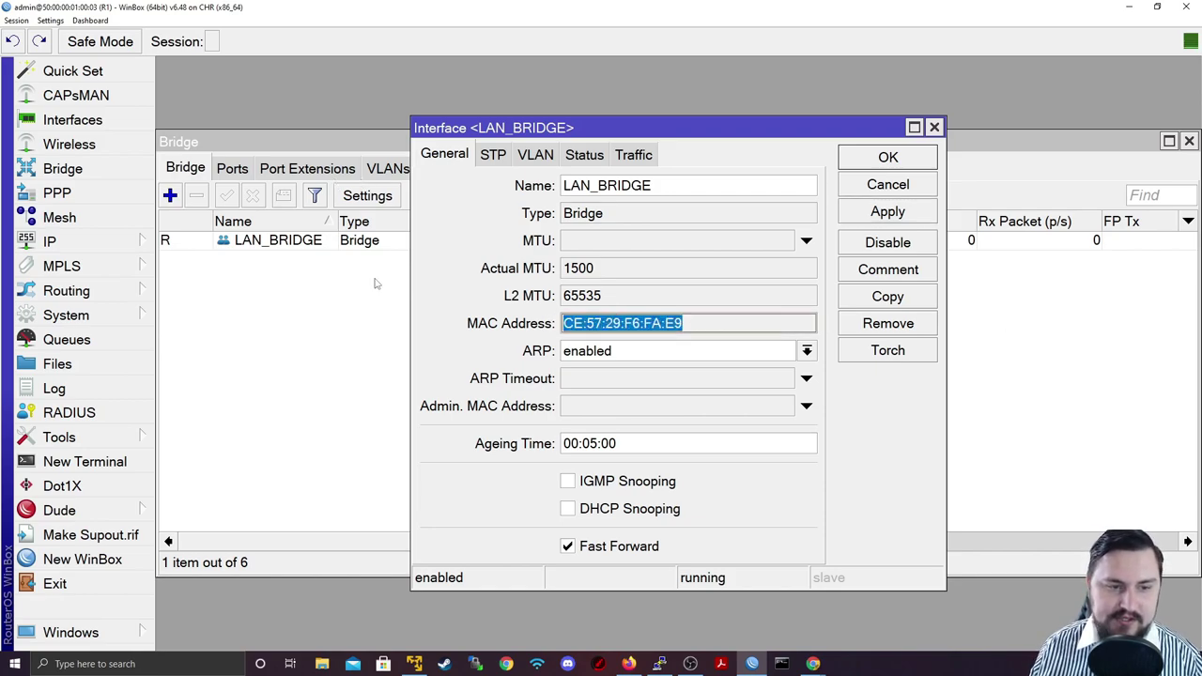
{"action": "left_click_drag", "start_coordinate": [647, 280], "coordinate": [552, 273]}
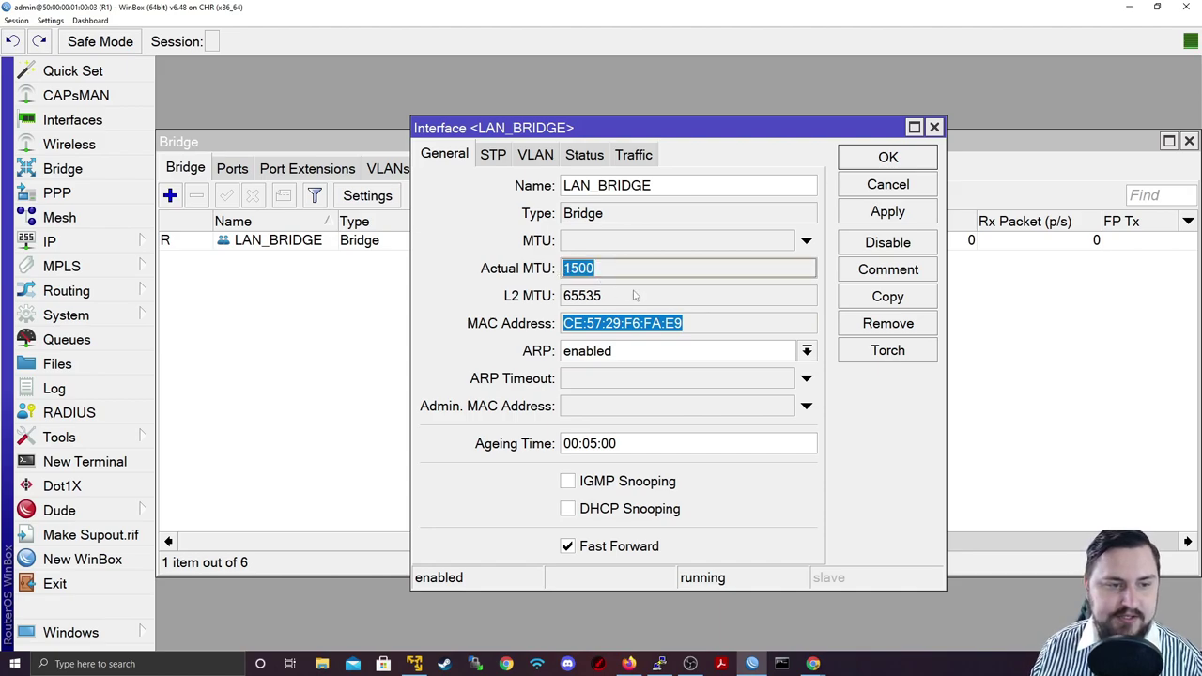
{"action": "left_click_drag", "start_coordinate": [635, 296], "coordinate": [566, 300]}
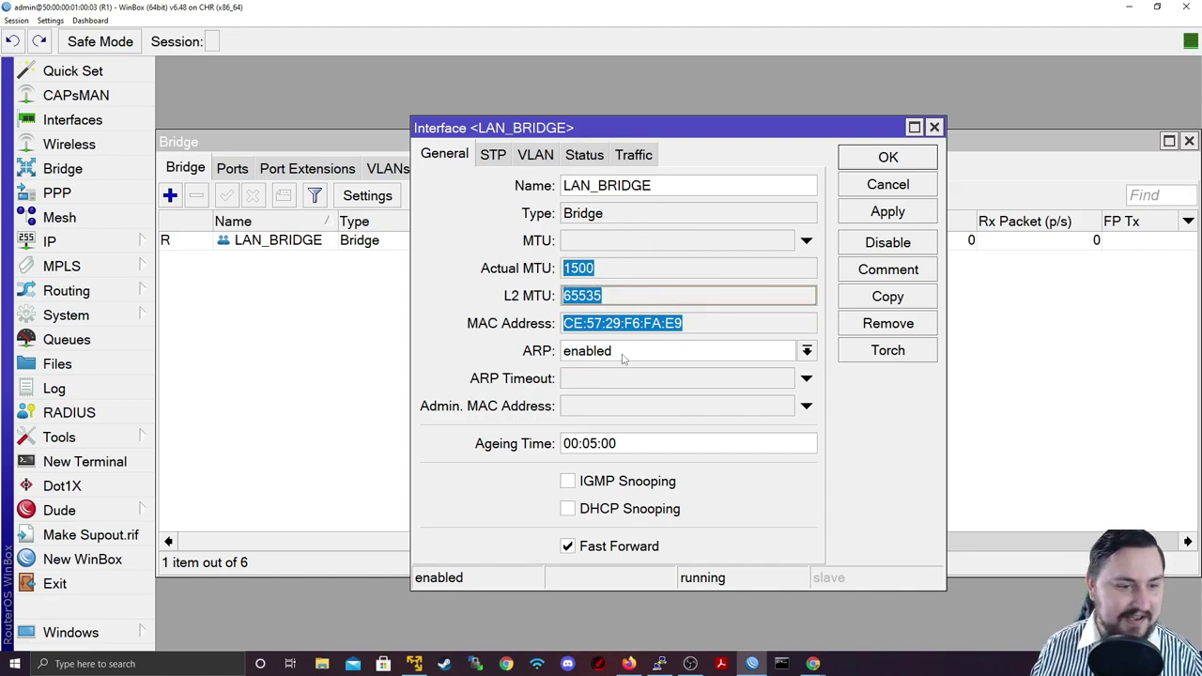
{"action": "left_click", "coordinate": [839, 170]}
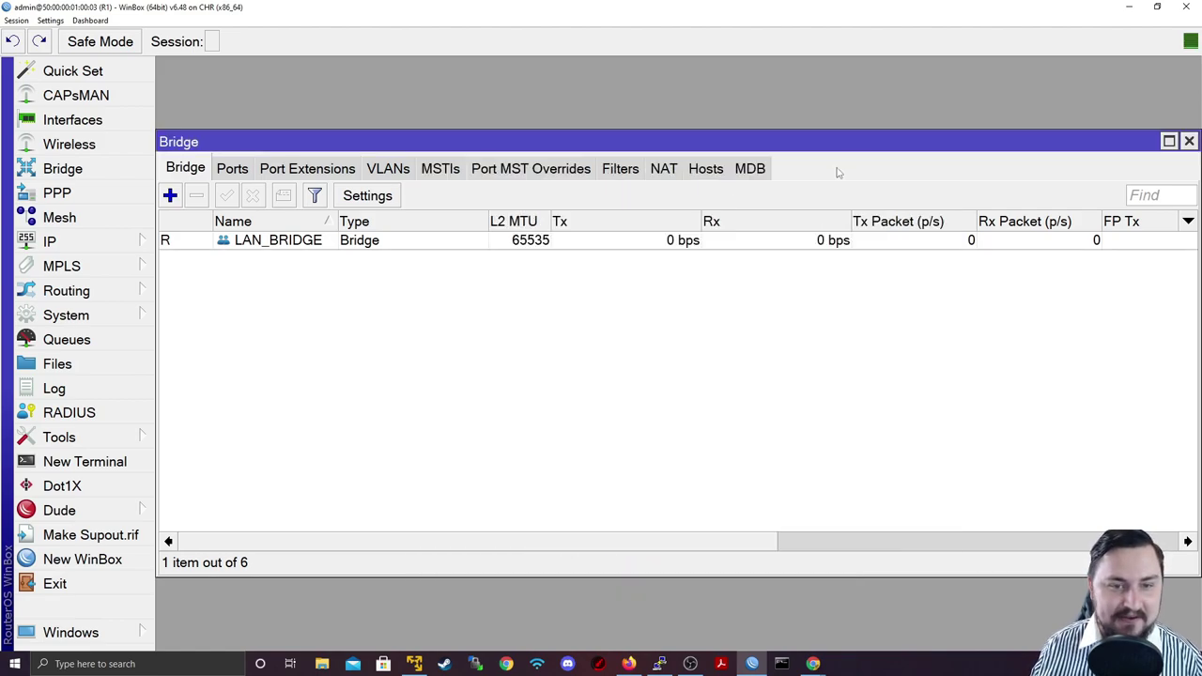
Step: View the empty bridge Ports list and compare it against the EVE-NG topology
{"action": "left_click", "coordinate": [232, 168]}
{"action": "double_click", "coordinate": [348, 7]}
{"action": "left_click_drag", "start_coordinate": [347, 11], "coordinate": [597, 463]}
{"action": "left_click_drag", "start_coordinate": [478, 458], "coordinate": [475, 480]}
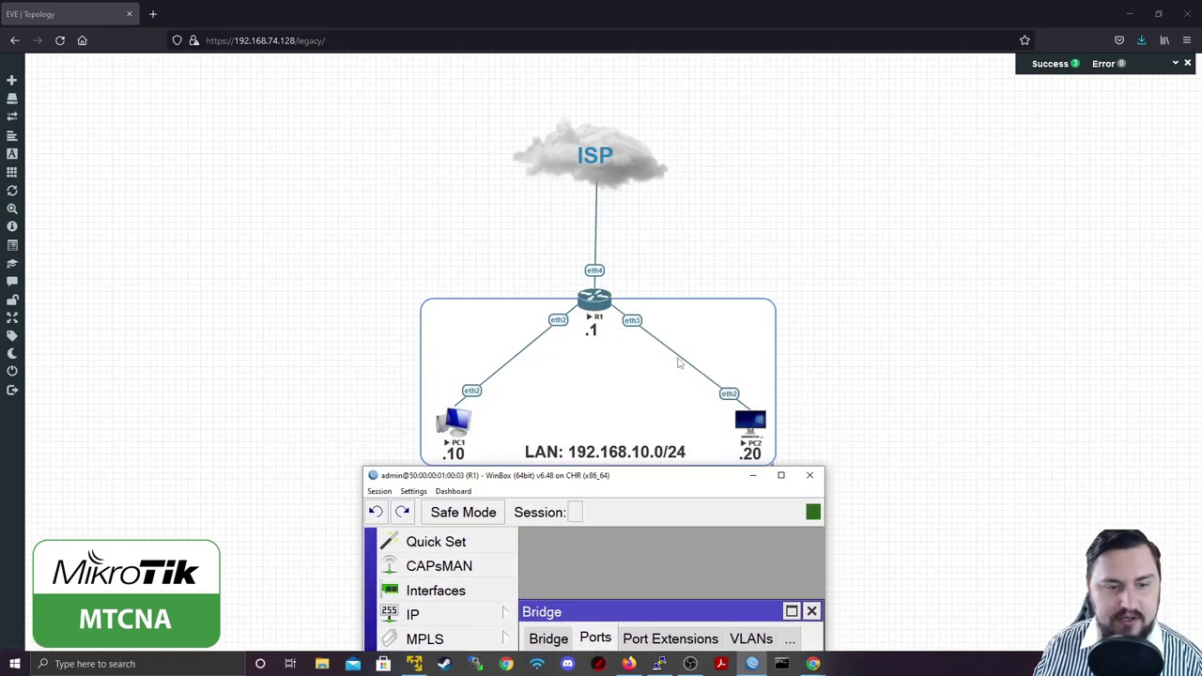
{"action": "left_click_drag", "start_coordinate": [650, 481], "coordinate": [713, 255]}
{"action": "double_click", "coordinate": [714, 251]}
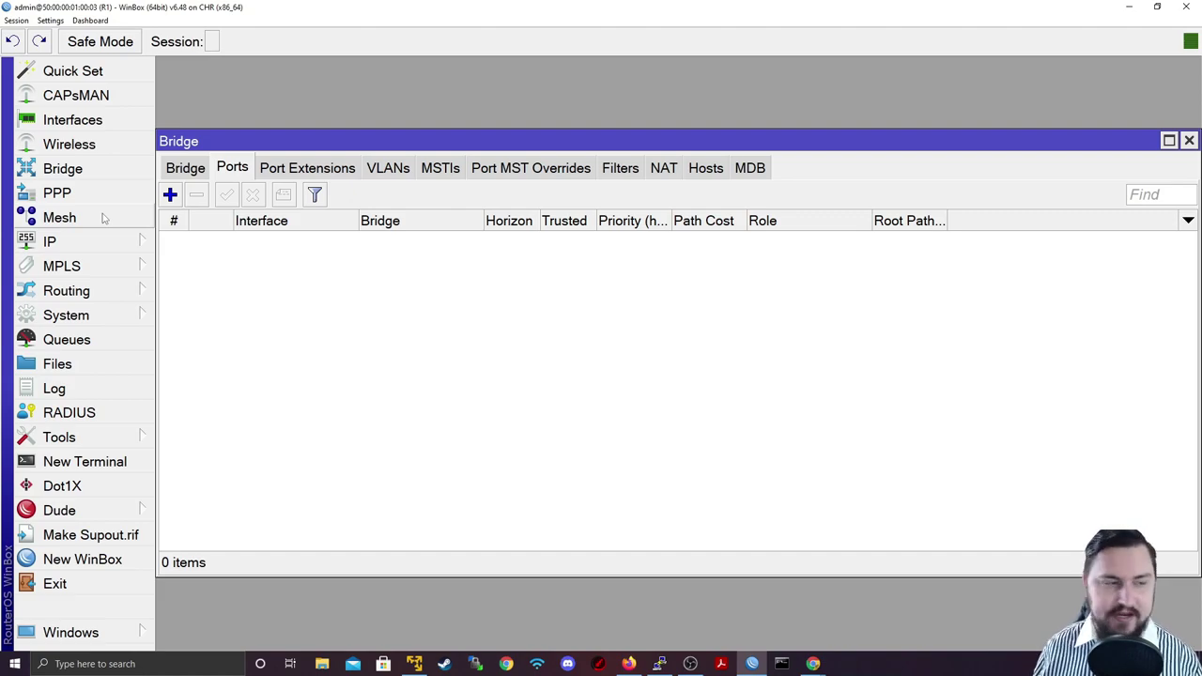
Step: Add ether2 and ether3 as LAN_BRIDGE ports, then recheck the Bridge and Ports lists
{"action": "left_click", "coordinate": [170, 194]}
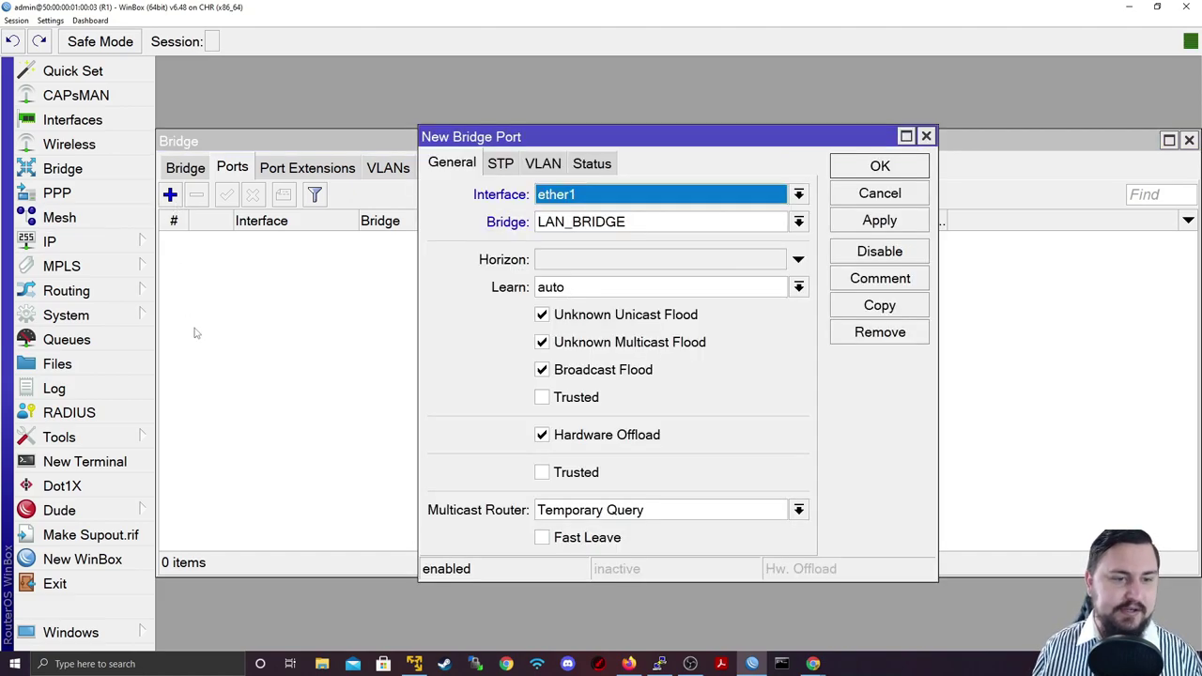
{"action": "left_click", "coordinate": [626, 196]}
{"action": "left_click", "coordinate": [607, 277]}
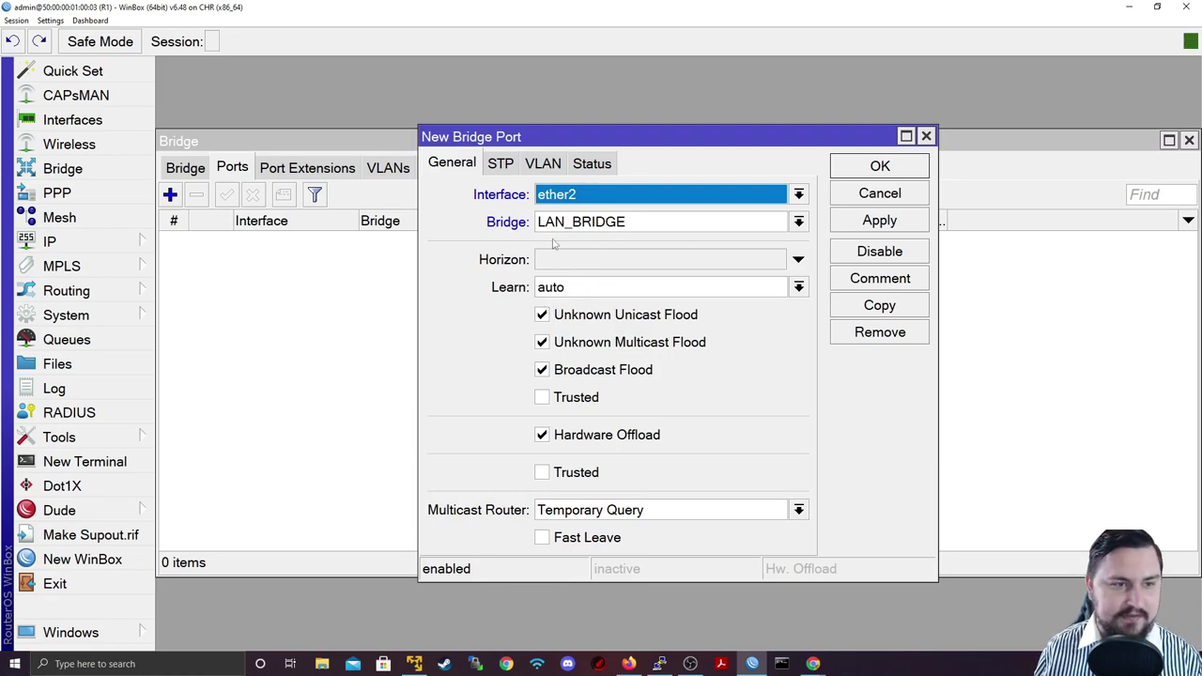
{"action": "left_click", "coordinate": [880, 222]}
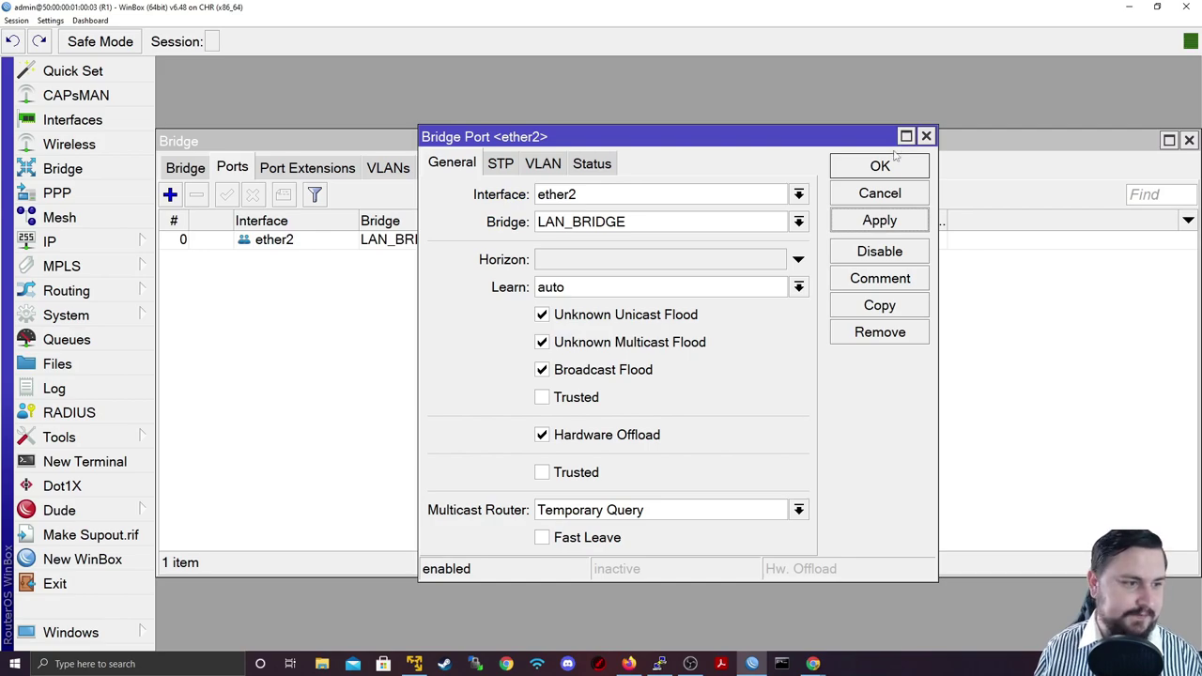
{"action": "left_click", "coordinate": [869, 171]}
{"action": "left_click", "coordinate": [174, 195]}
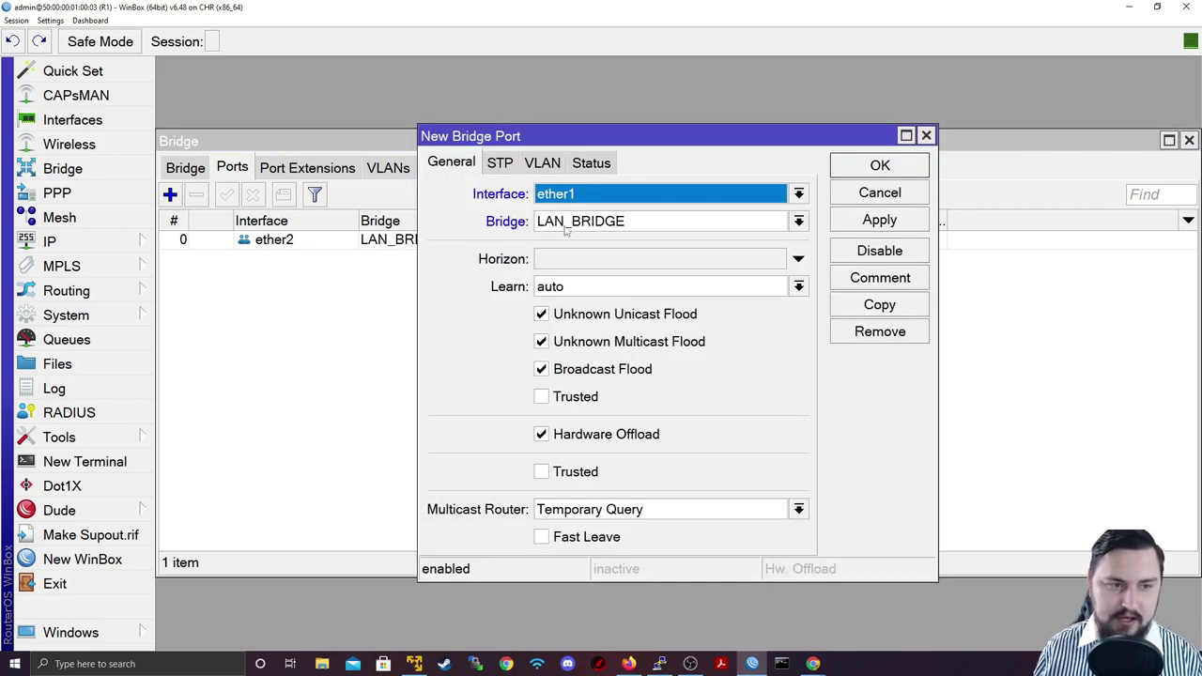
{"action": "left_click", "coordinate": [609, 197]}
{"action": "left_click", "coordinate": [593, 296]}
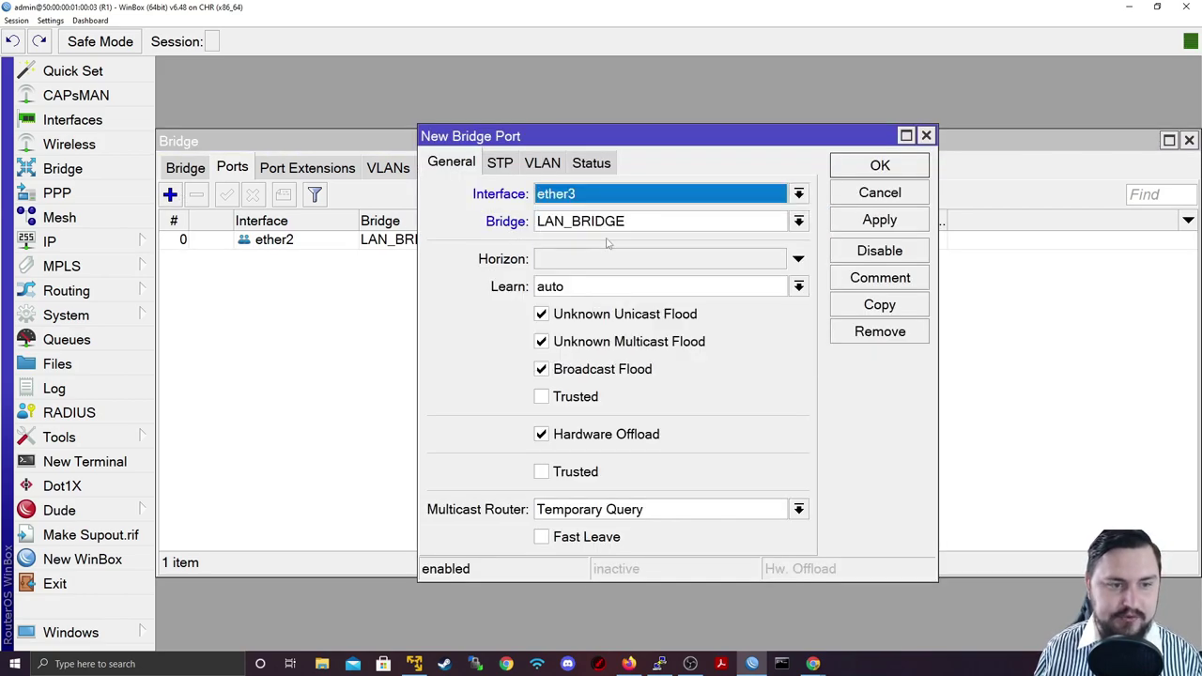
{"action": "left_click", "coordinate": [872, 222]}
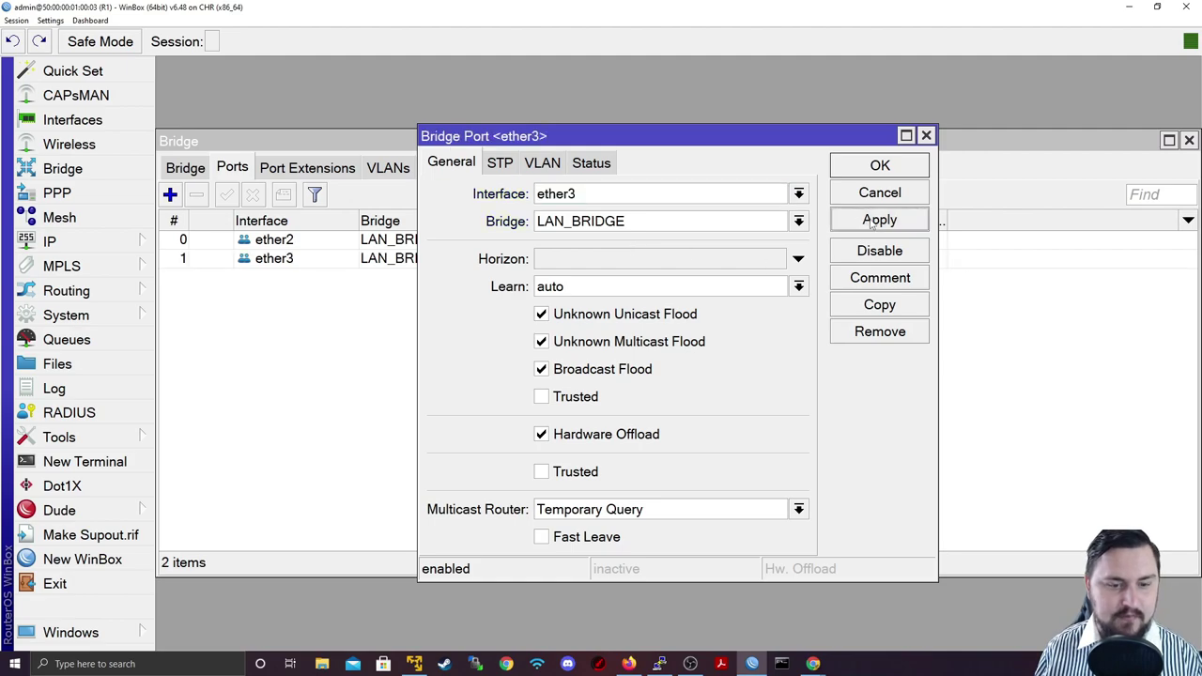
{"action": "left_click", "coordinate": [866, 169]}
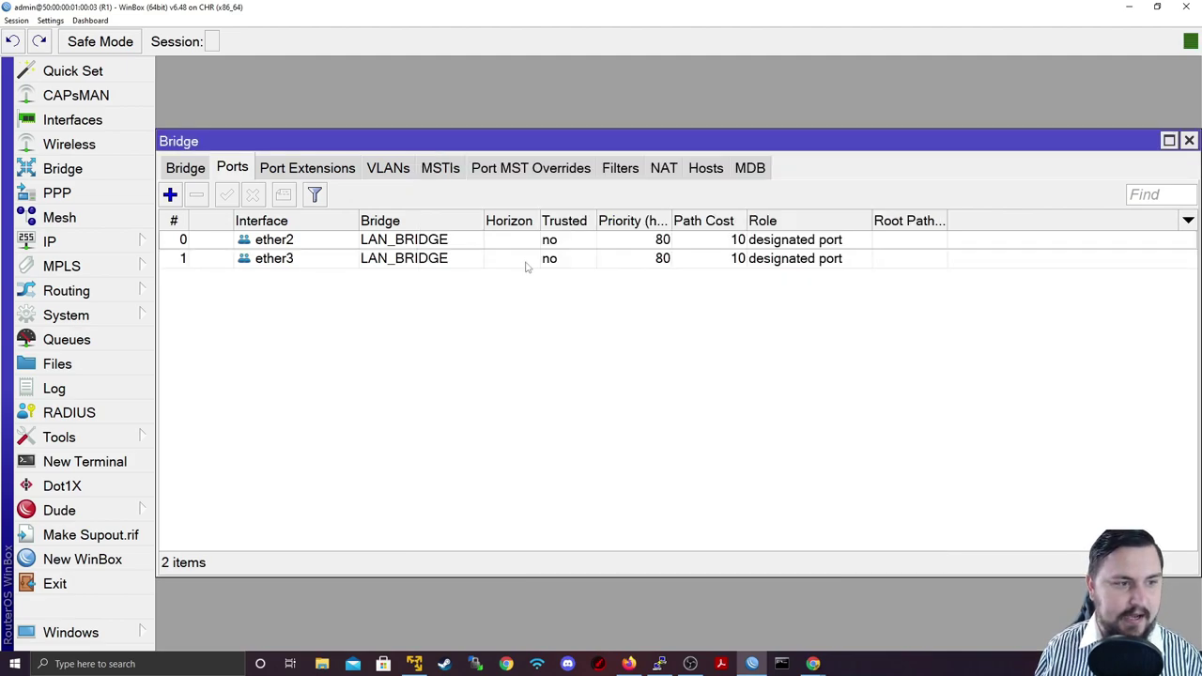
{"action": "left_click", "coordinate": [193, 169]}
{"action": "left_click", "coordinate": [229, 172]}
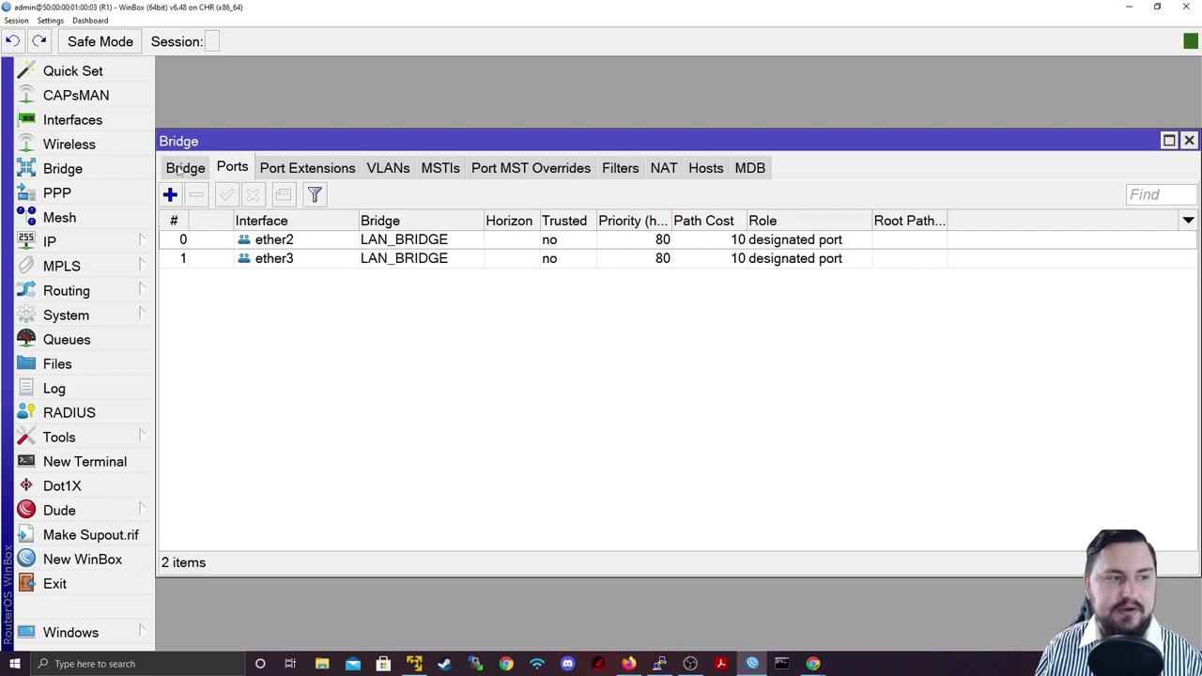
Step: In the Interface List, check that ether2 and ether3 carry the RS slave flag under LAN_BRIDGE
{"action": "left_click", "coordinate": [183, 172]}
{"action": "left_click", "coordinate": [347, 239]}
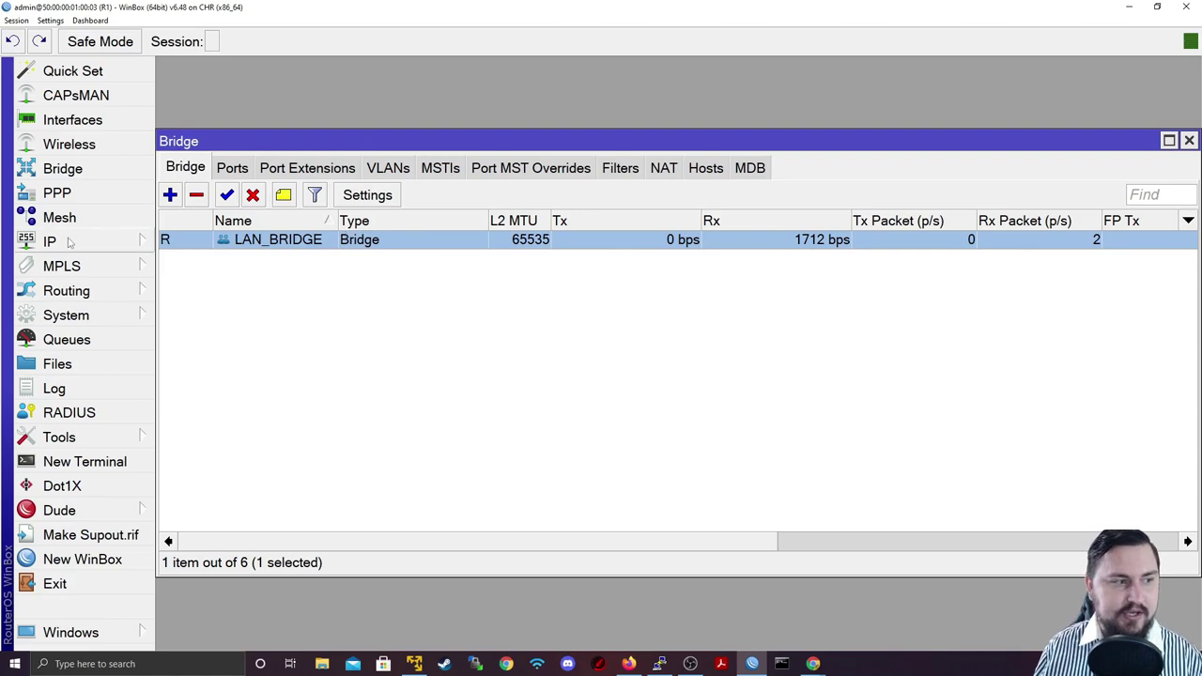
{"action": "left_click", "coordinate": [71, 119]}
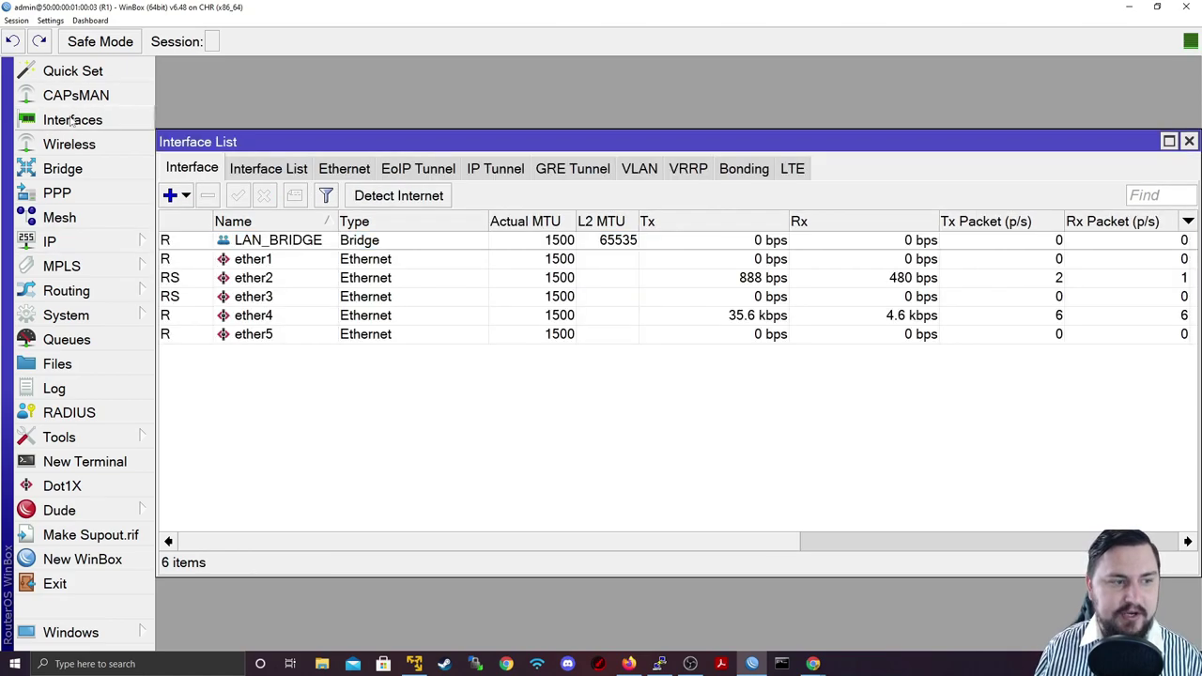
{"action": "left_click", "coordinate": [253, 246]}
{"action": "left_click", "coordinate": [206, 278]}
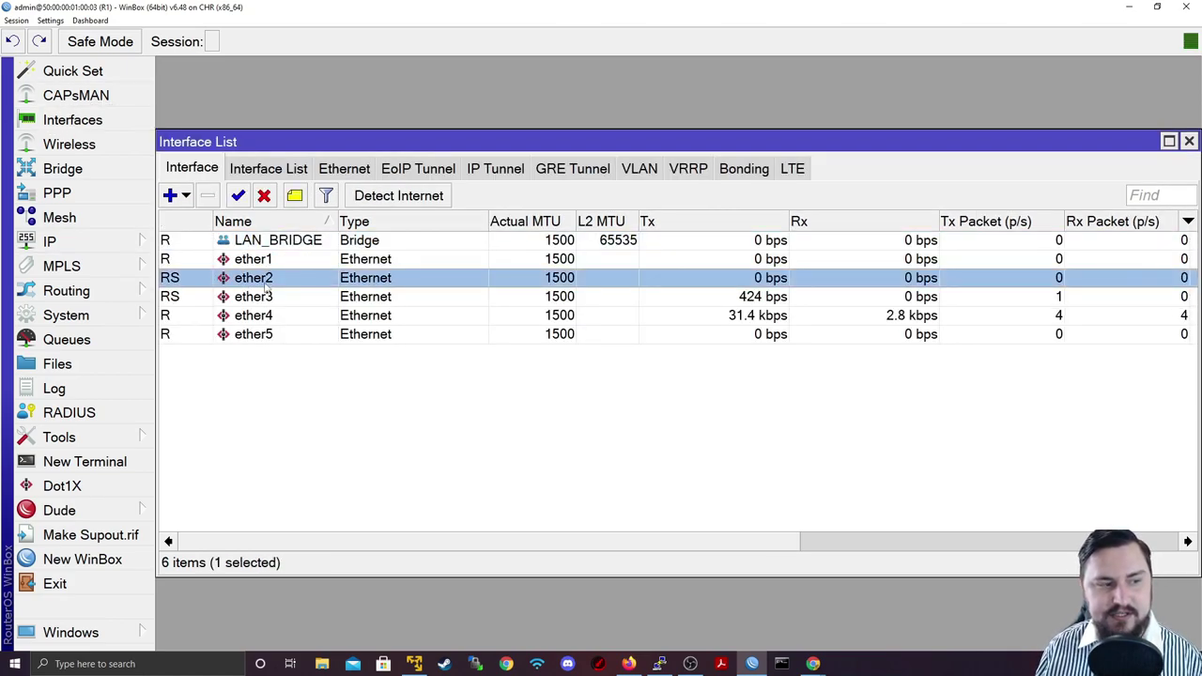
{"action": "left_click", "coordinate": [211, 299]}
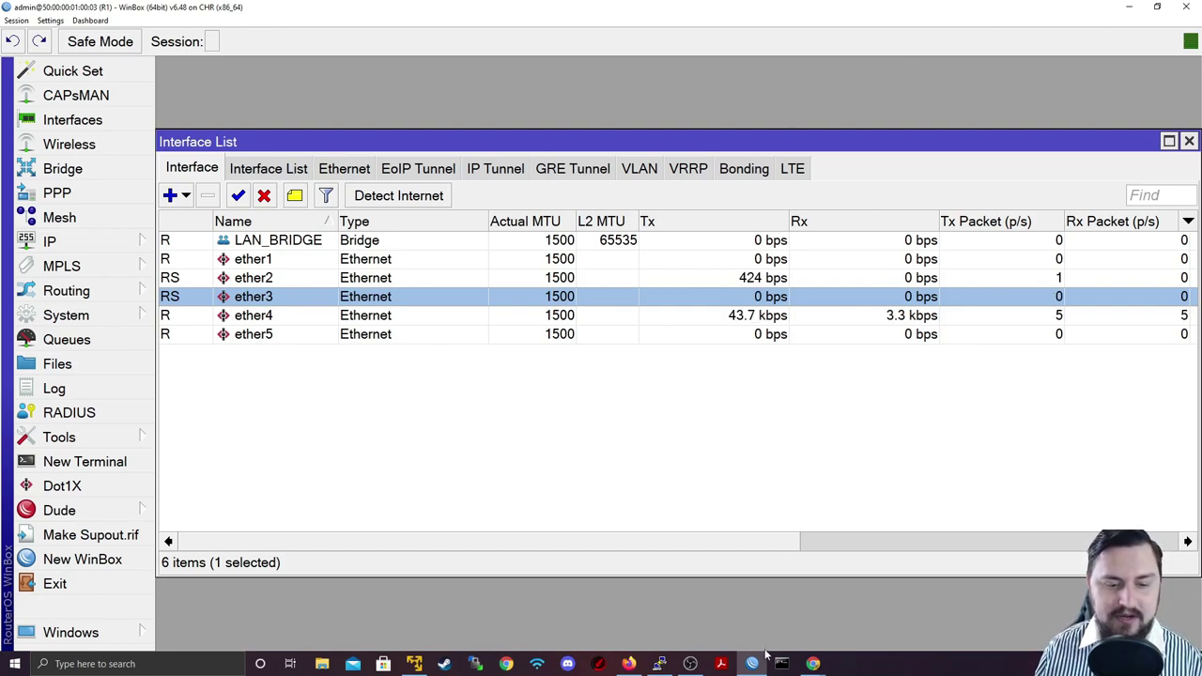
Step: Rerun ping 192.168.10.10 from PC2, getting five replies with 0% loss, then stop it
{"action": "left_click", "coordinate": [661, 663]}
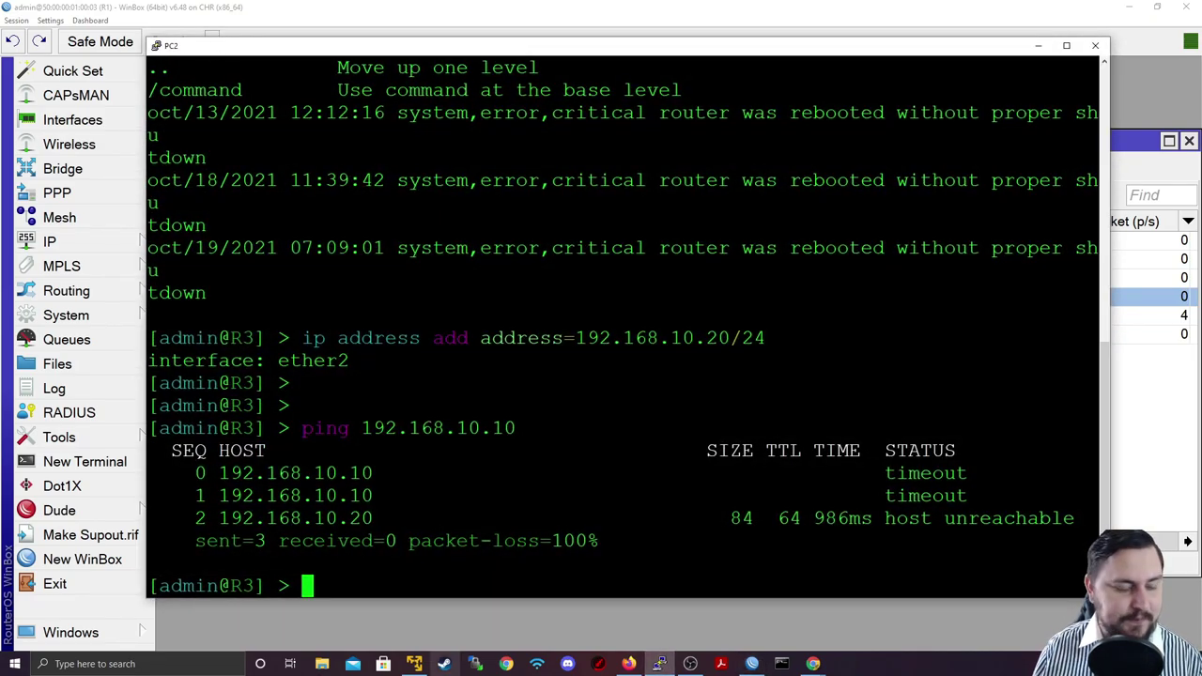
{"action": "key", "text": "Return"}
{"action": "key", "text": "Return"}
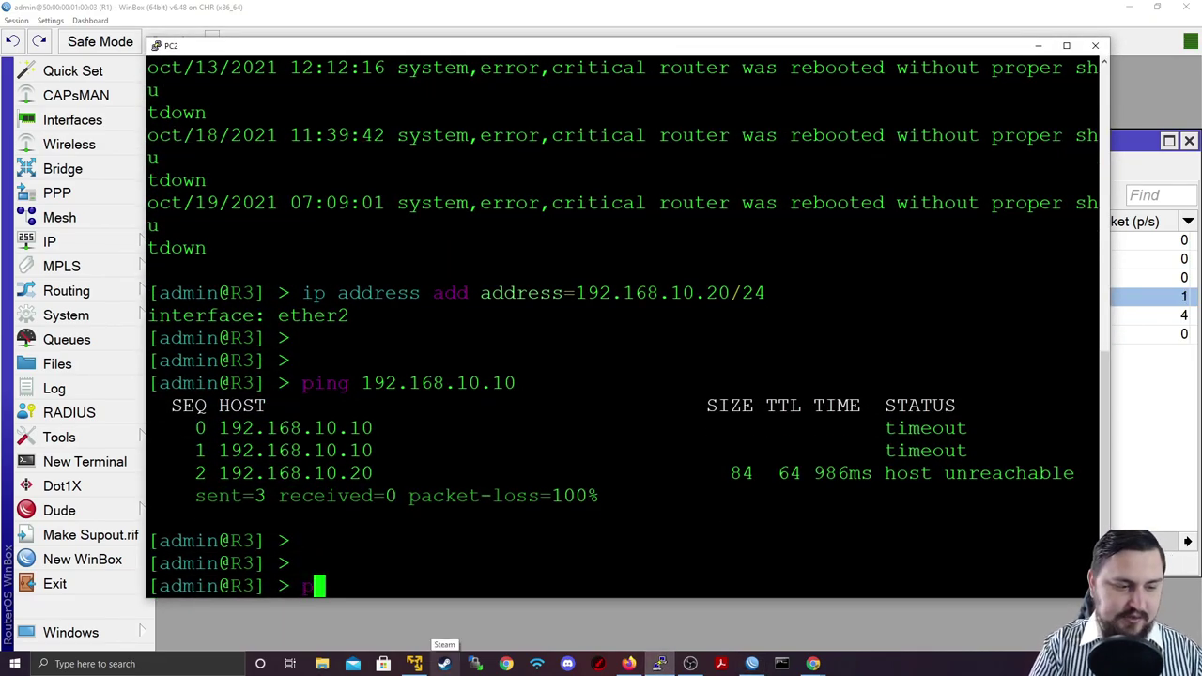
{"action": "key", "text": "Up"}
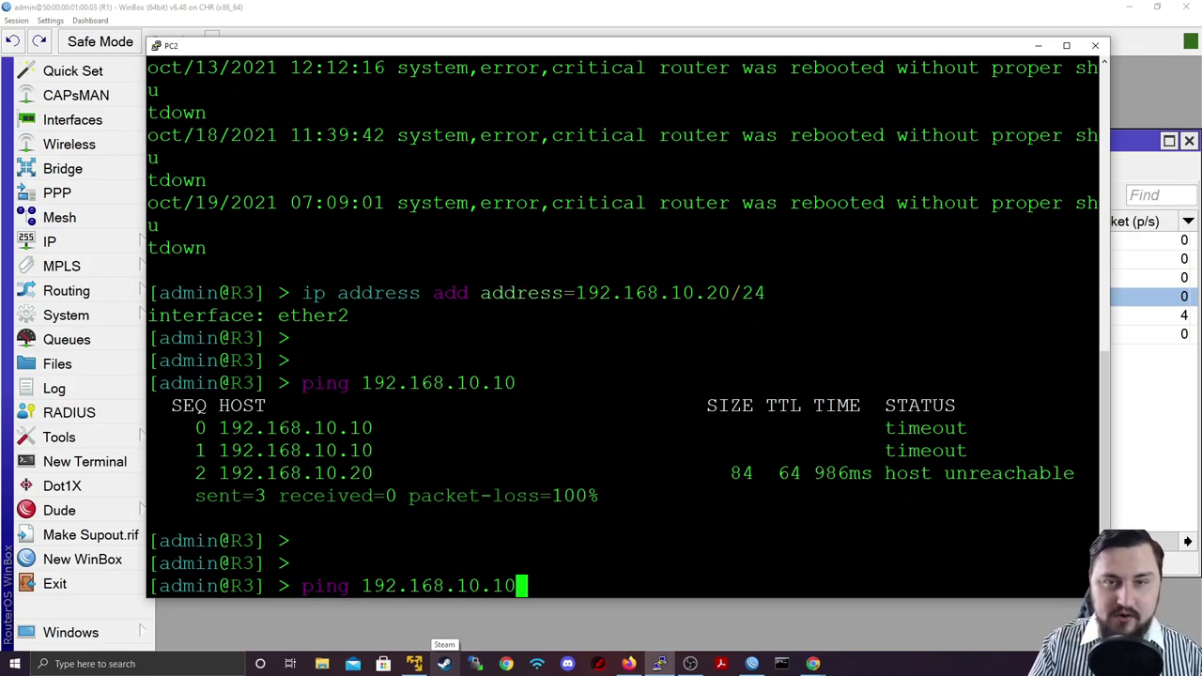
{"action": "key", "text": "Return"}
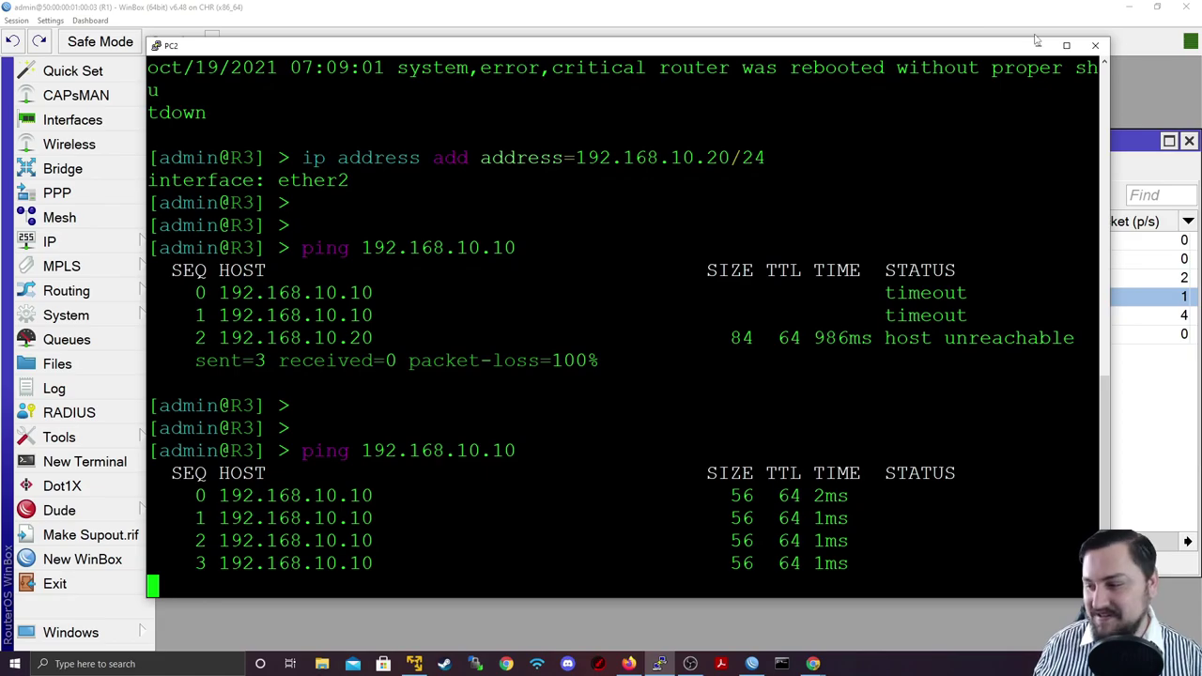
{"action": "key", "text": "ctrl+c"}
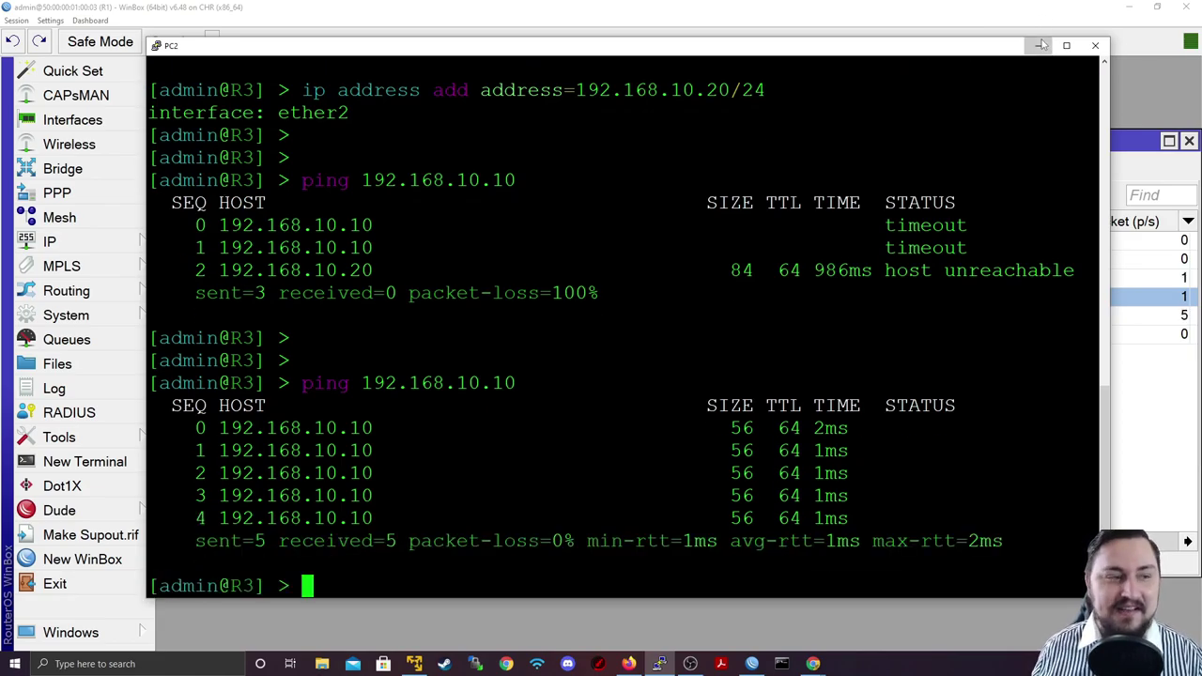
{"action": "left_click", "coordinate": [1038, 45]}
Step: Check R1's IP address list, which shows only the dynamic ether4 address
{"action": "left_click", "coordinate": [98, 242]}
{"action": "left_click", "coordinate": [245, 109]}
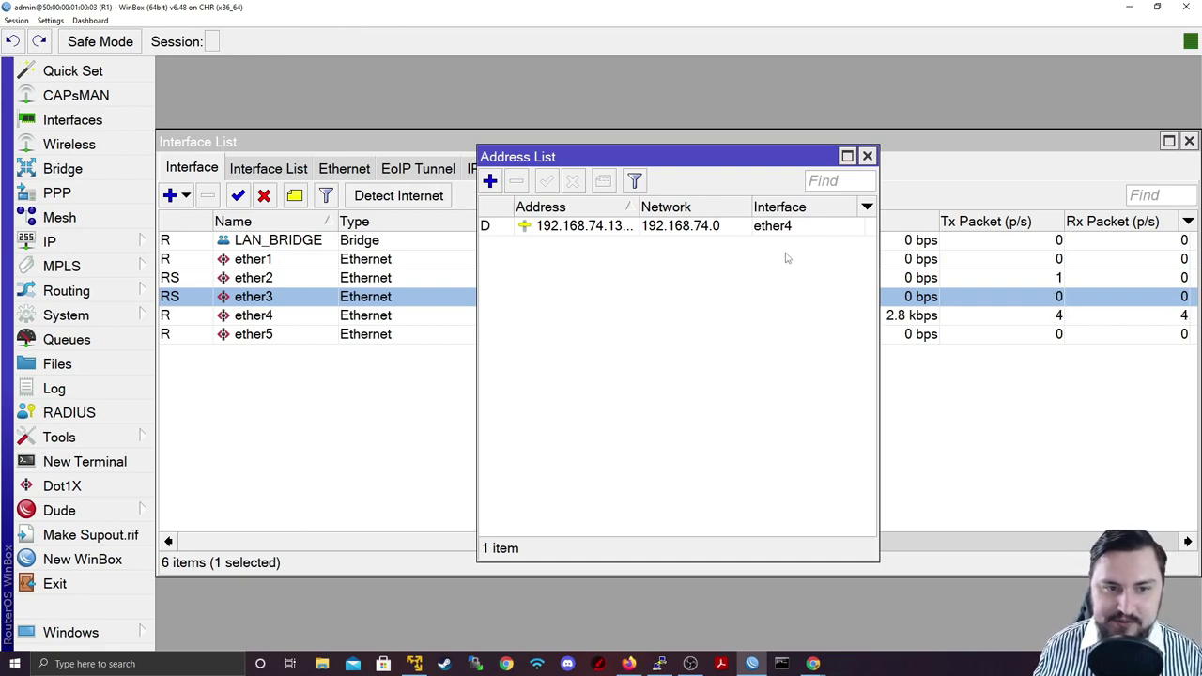
{"action": "left_click", "coordinate": [1132, 7]}
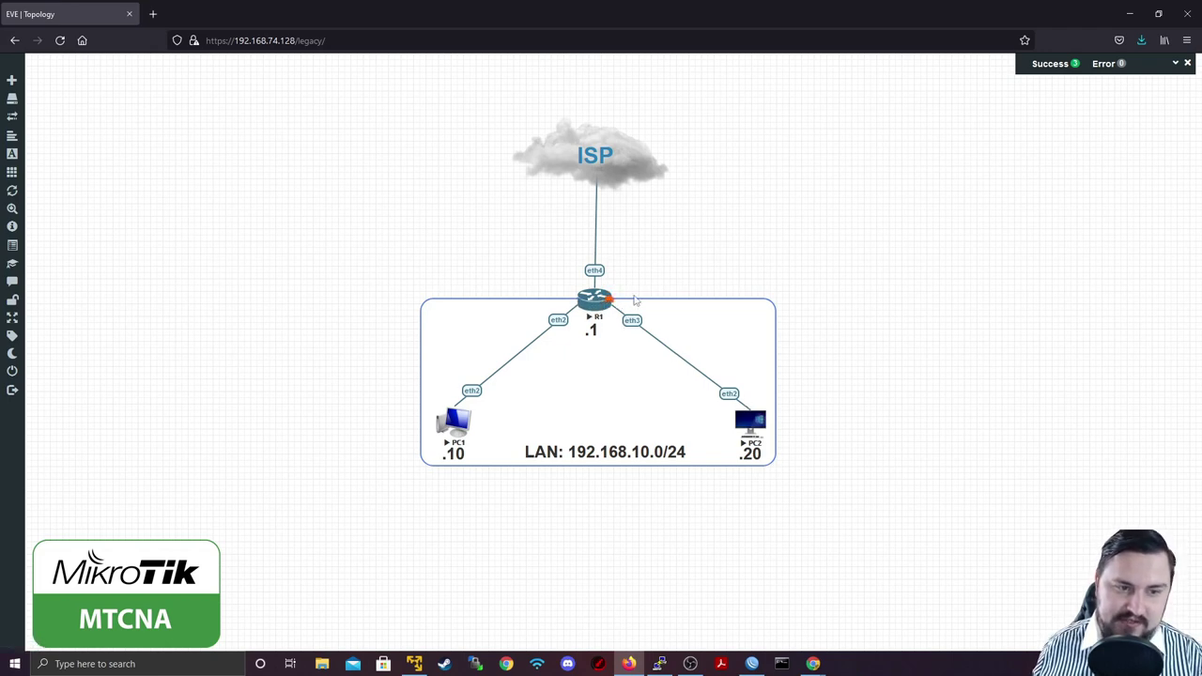
{"action": "mouse_move", "coordinate": [584, 317]}
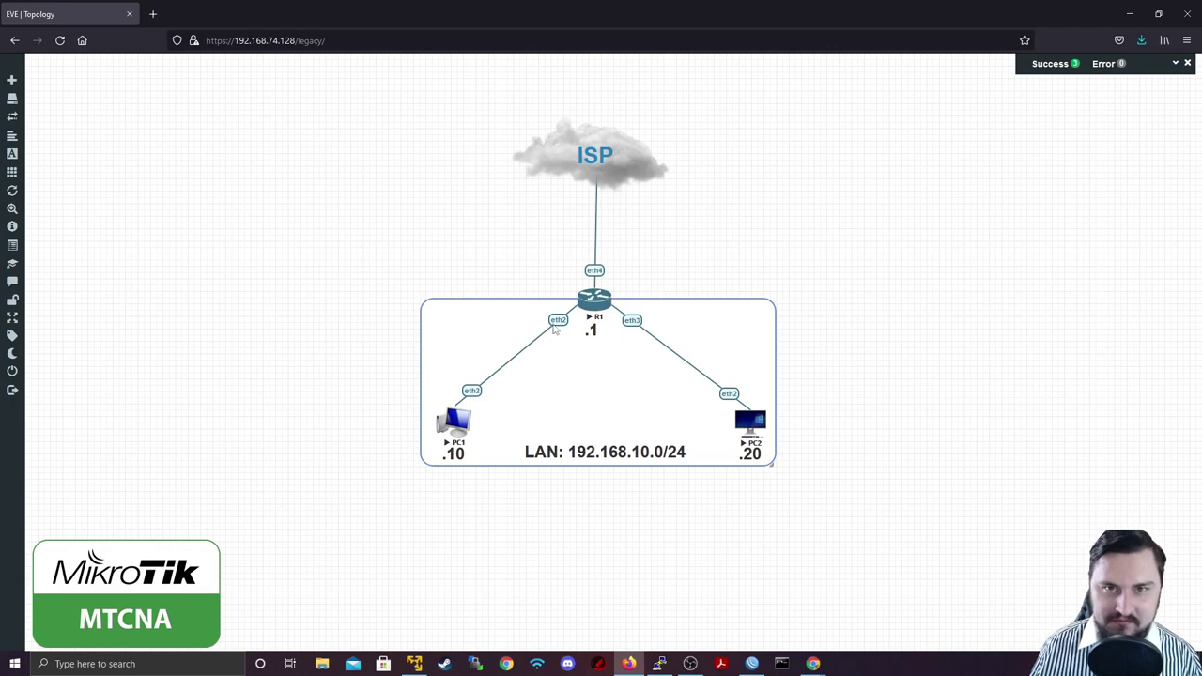
Step: Inspect LAN_BRIDGE's general properties from R1's interface list and dismiss them unchanged
{"action": "left_click", "coordinate": [751, 663]}
{"action": "left_click", "coordinate": [318, 275]}
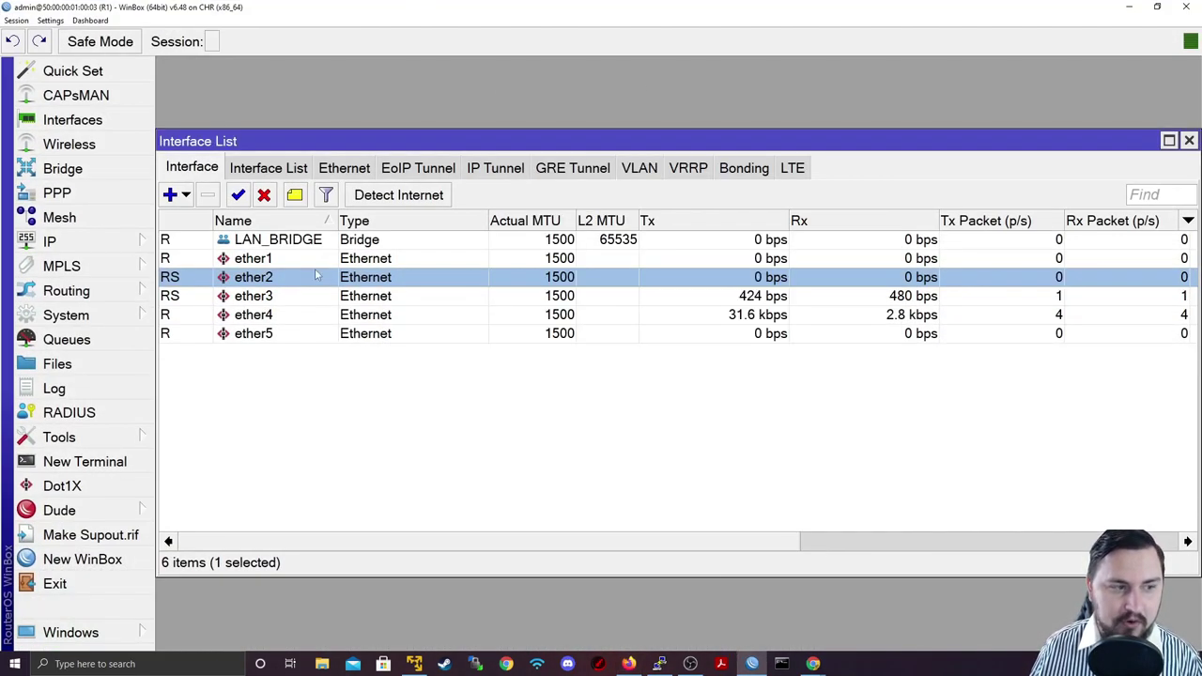
{"action": "double_click", "coordinate": [300, 238]}
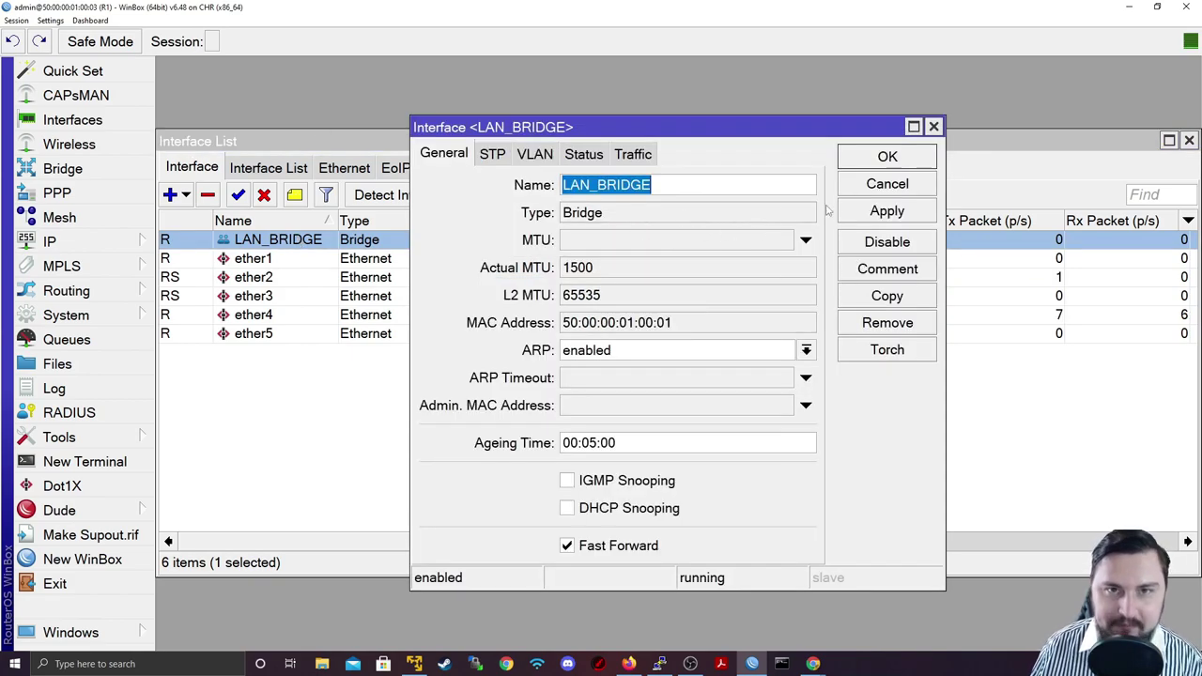
{"action": "left_click", "coordinate": [905, 187]}
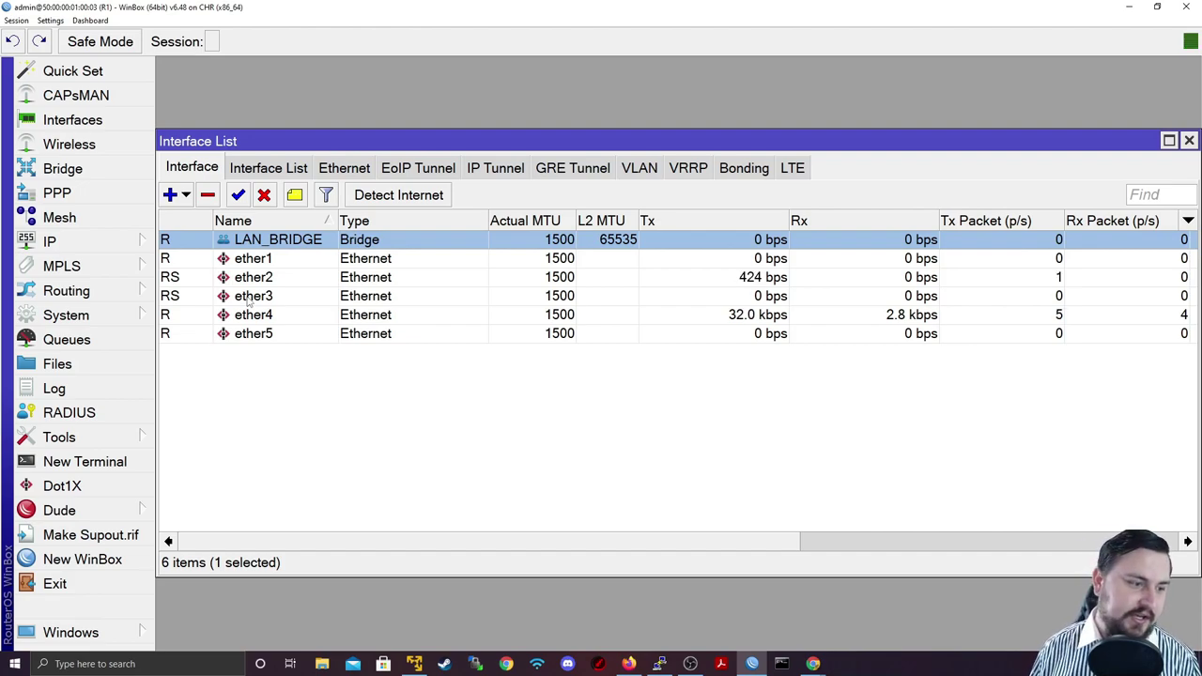
Step: Move WinBox aside to show the EVE-NG topology with PC1, PC2 and R1
{"action": "left_click", "coordinate": [1157, 7]}
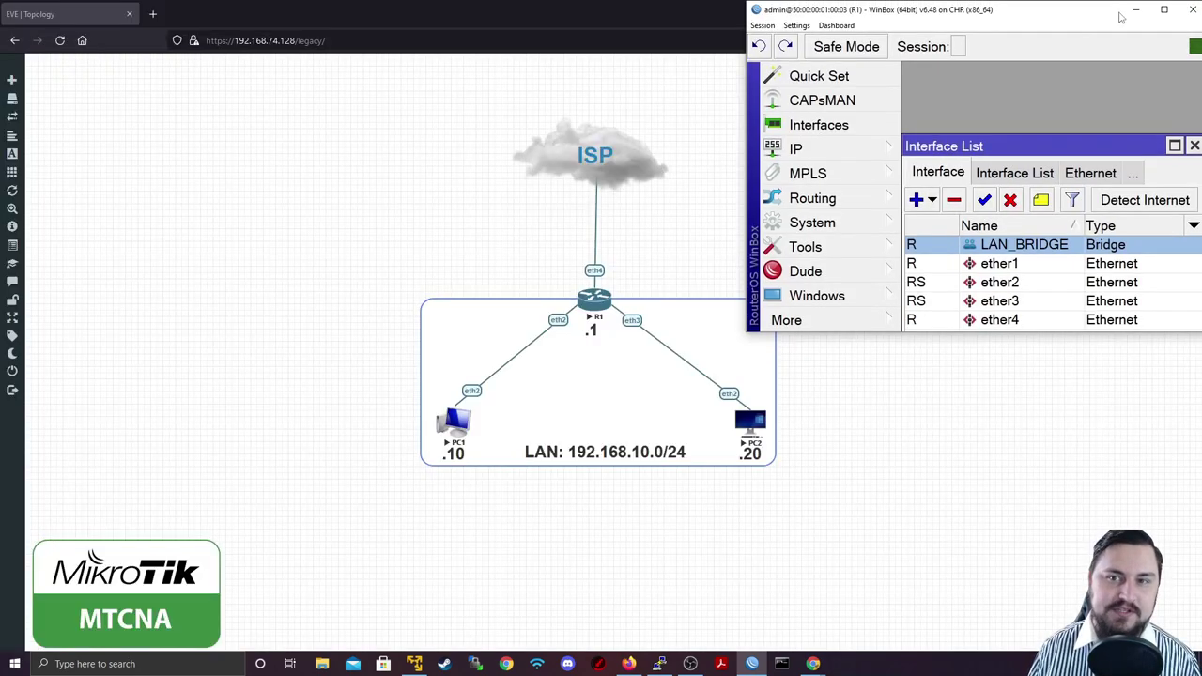
{"action": "left_click", "coordinate": [1136, 9]}
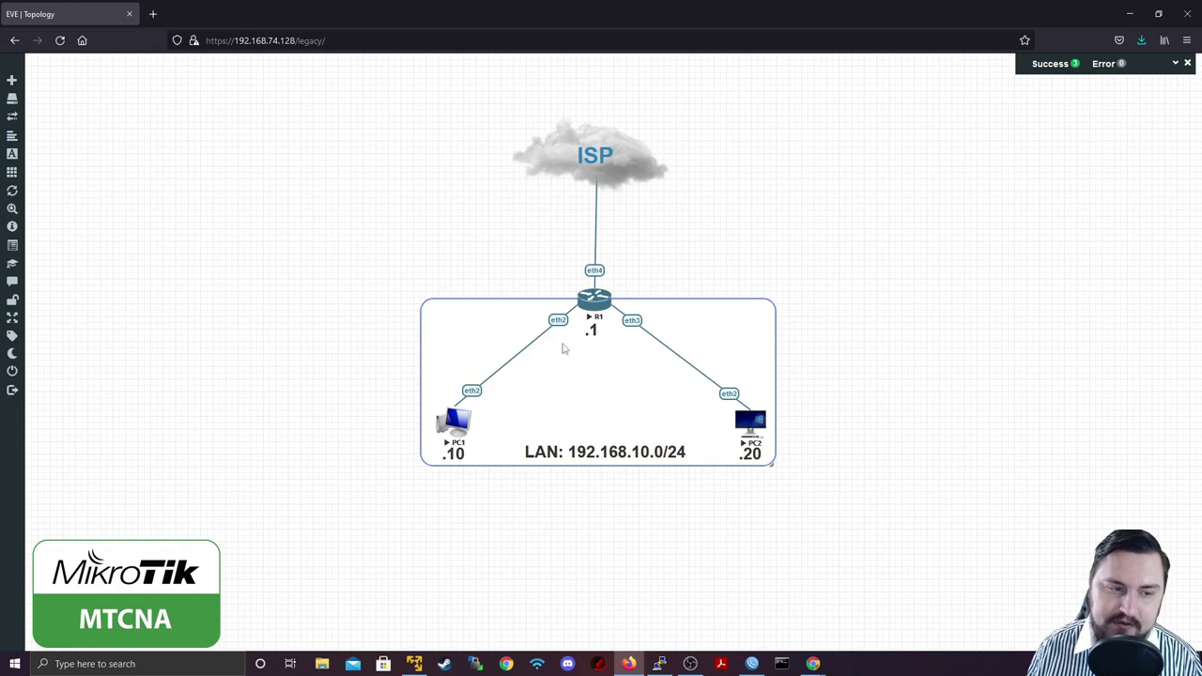
{"action": "mouse_move", "coordinate": [452, 421]}
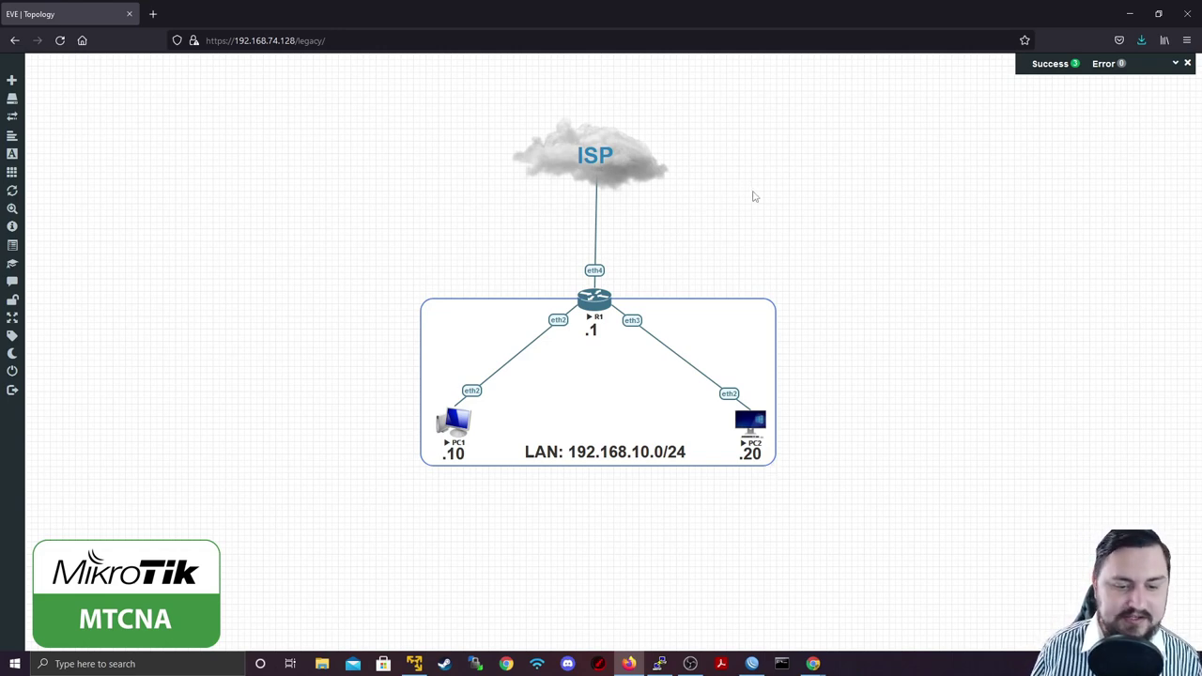
Step: Maximize WinBox and bring up the global Bridge Settings for R1
{"action": "left_click", "coordinate": [759, 660]}
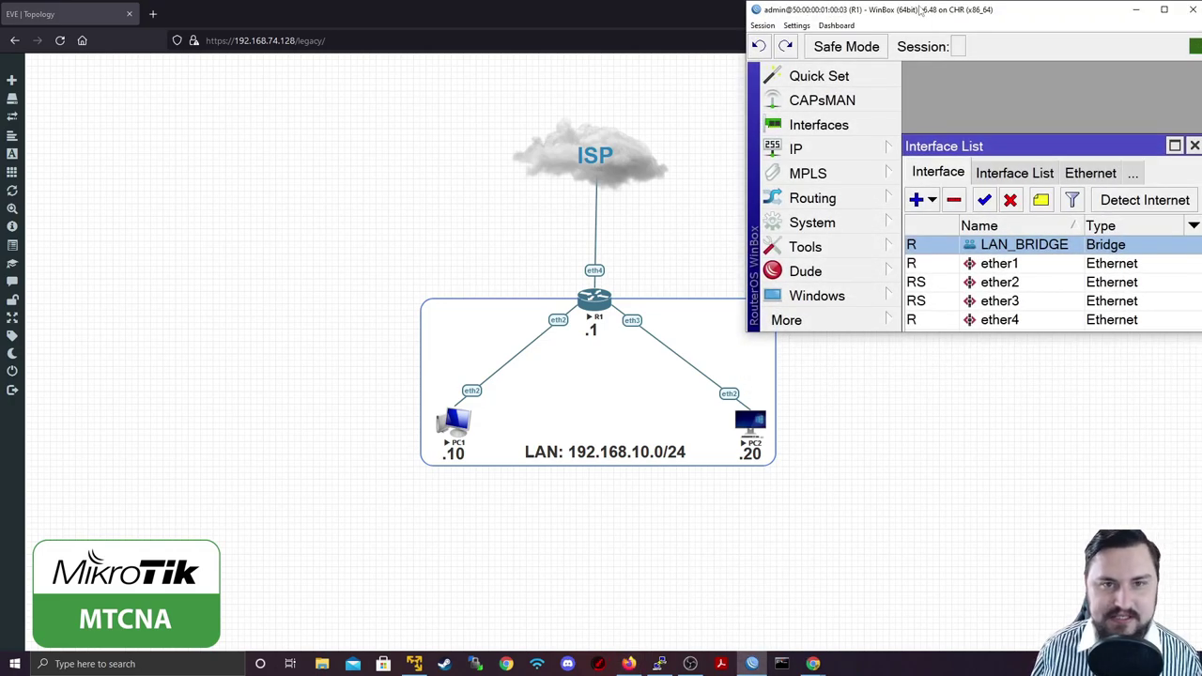
{"action": "double_click", "coordinate": [921, 9]}
{"action": "left_click", "coordinate": [32, 169]}
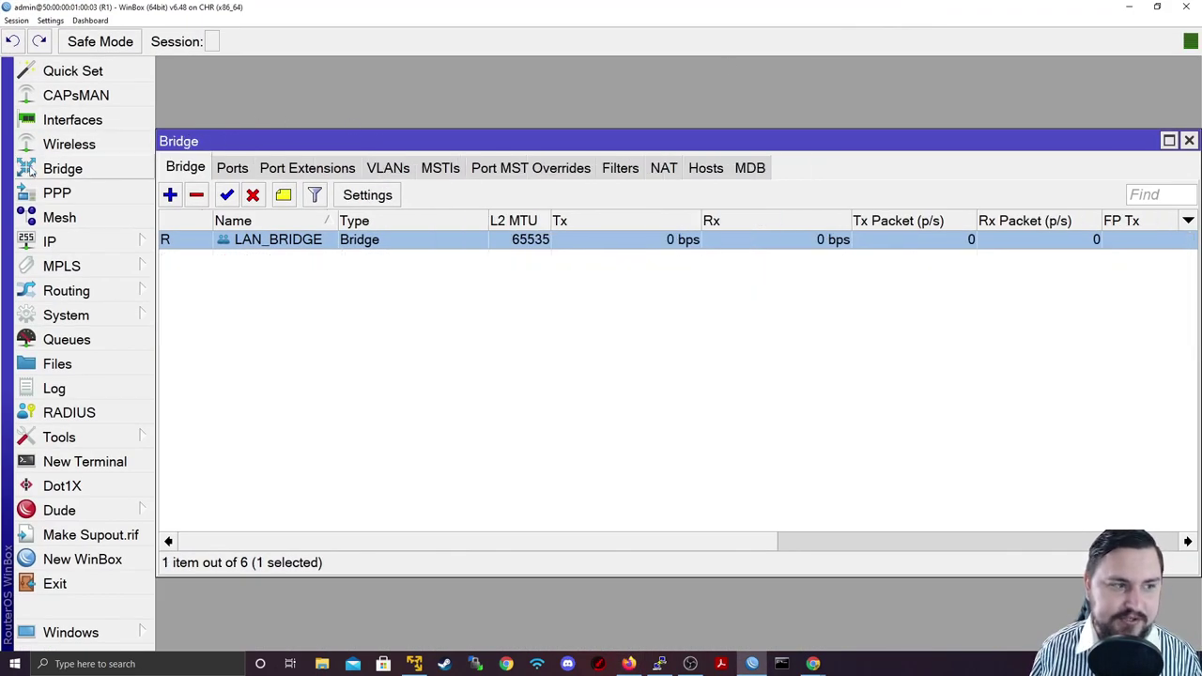
{"action": "left_click", "coordinate": [364, 197]}
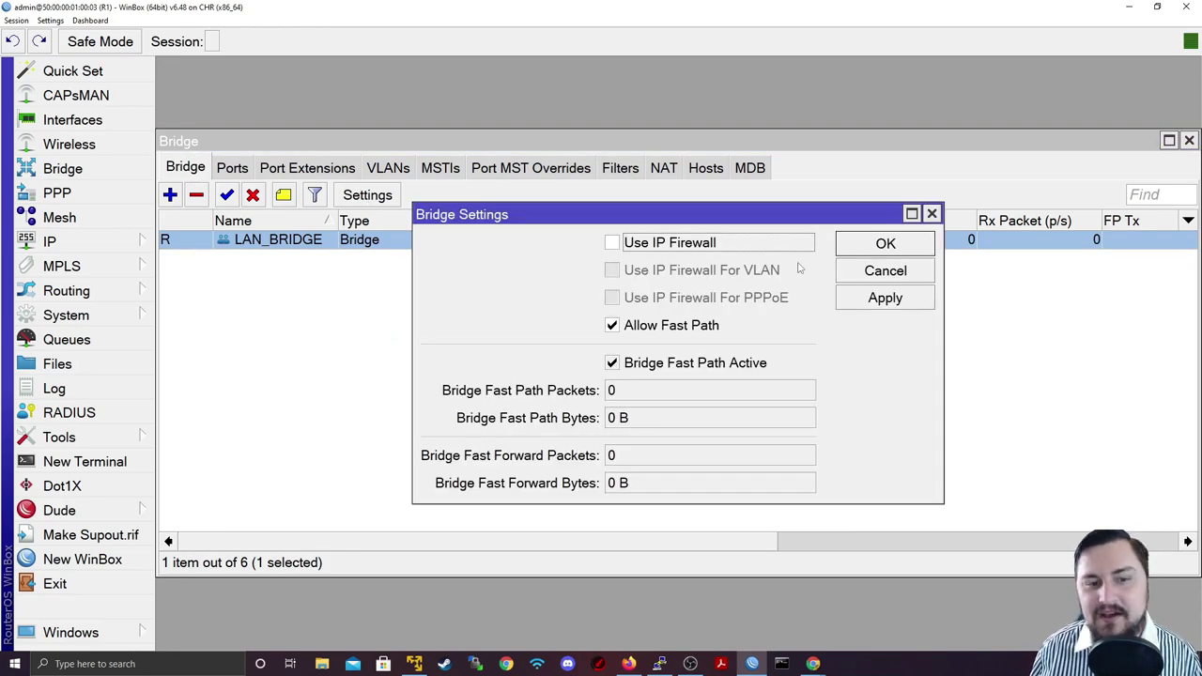
Step: Toggle Use IP Firewall on and off repeatedly, then cancel without applying
{"action": "left_click", "coordinate": [656, 243]}
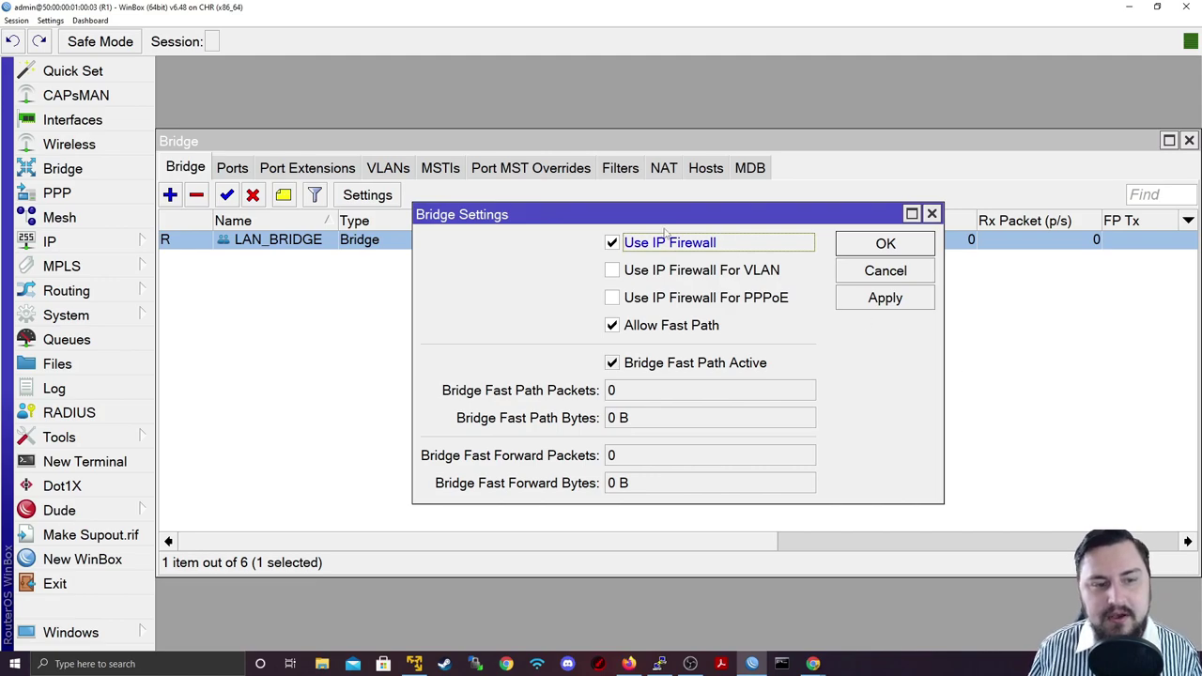
{"action": "left_click", "coordinate": [657, 246]}
{"action": "left_click", "coordinate": [651, 246]}
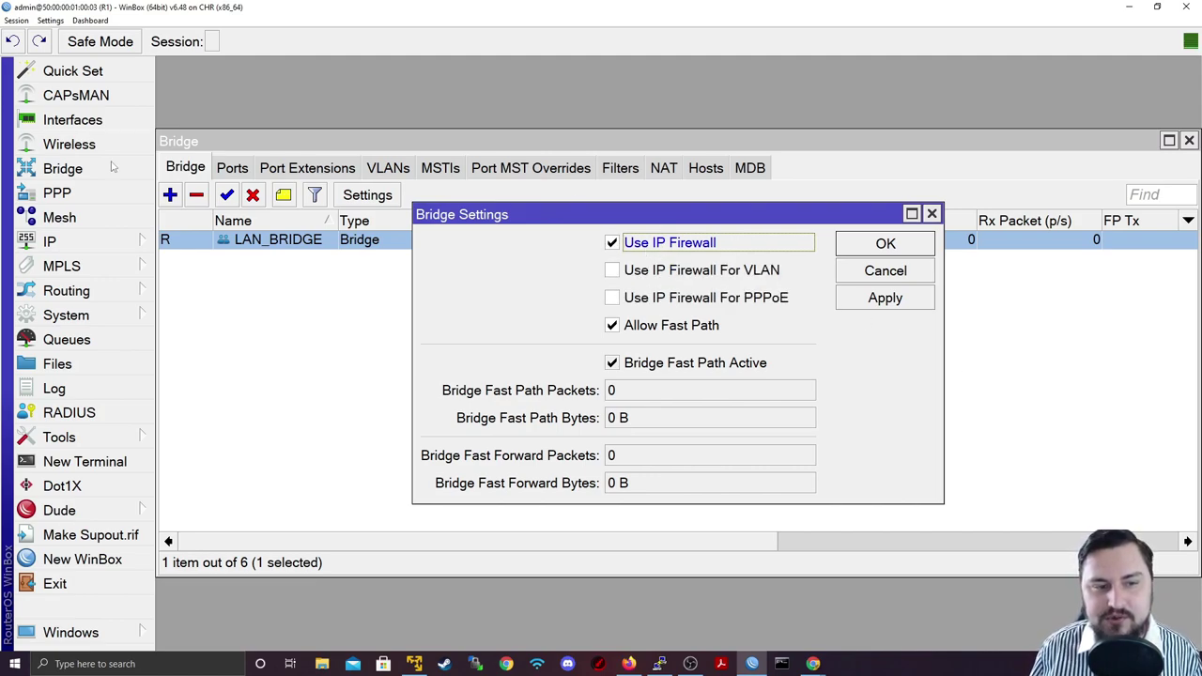
{"action": "left_click", "coordinate": [657, 247]}
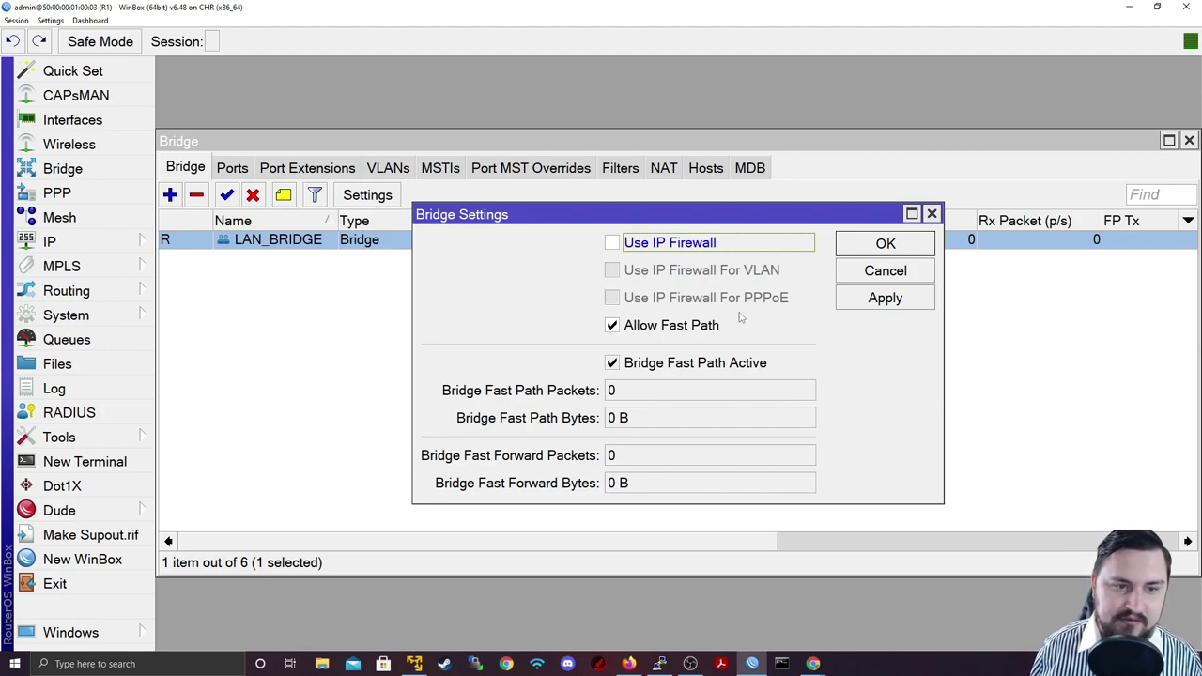
{"action": "left_click", "coordinate": [757, 246]}
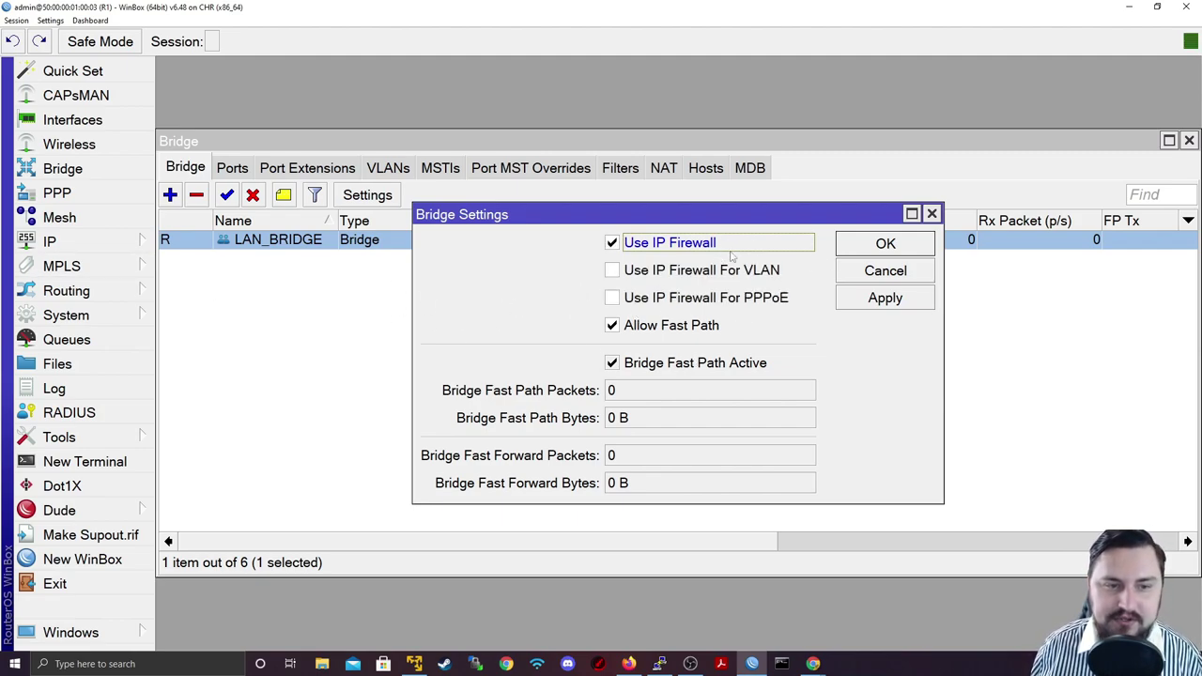
{"action": "left_click", "coordinate": [883, 271]}
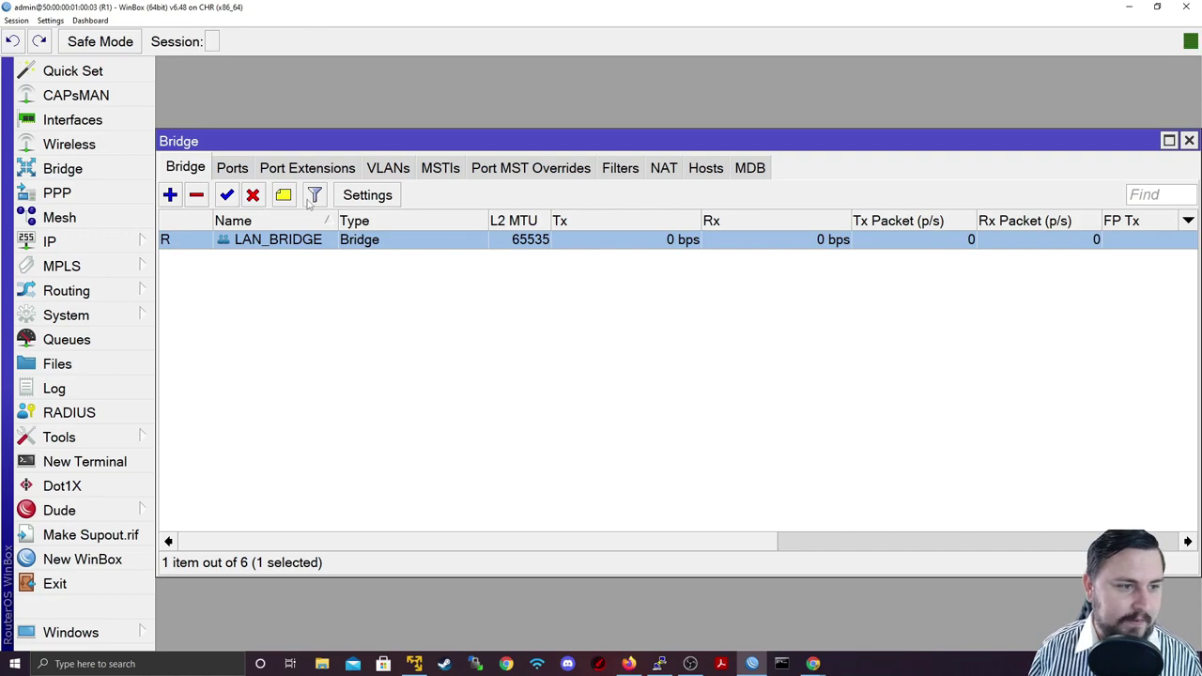